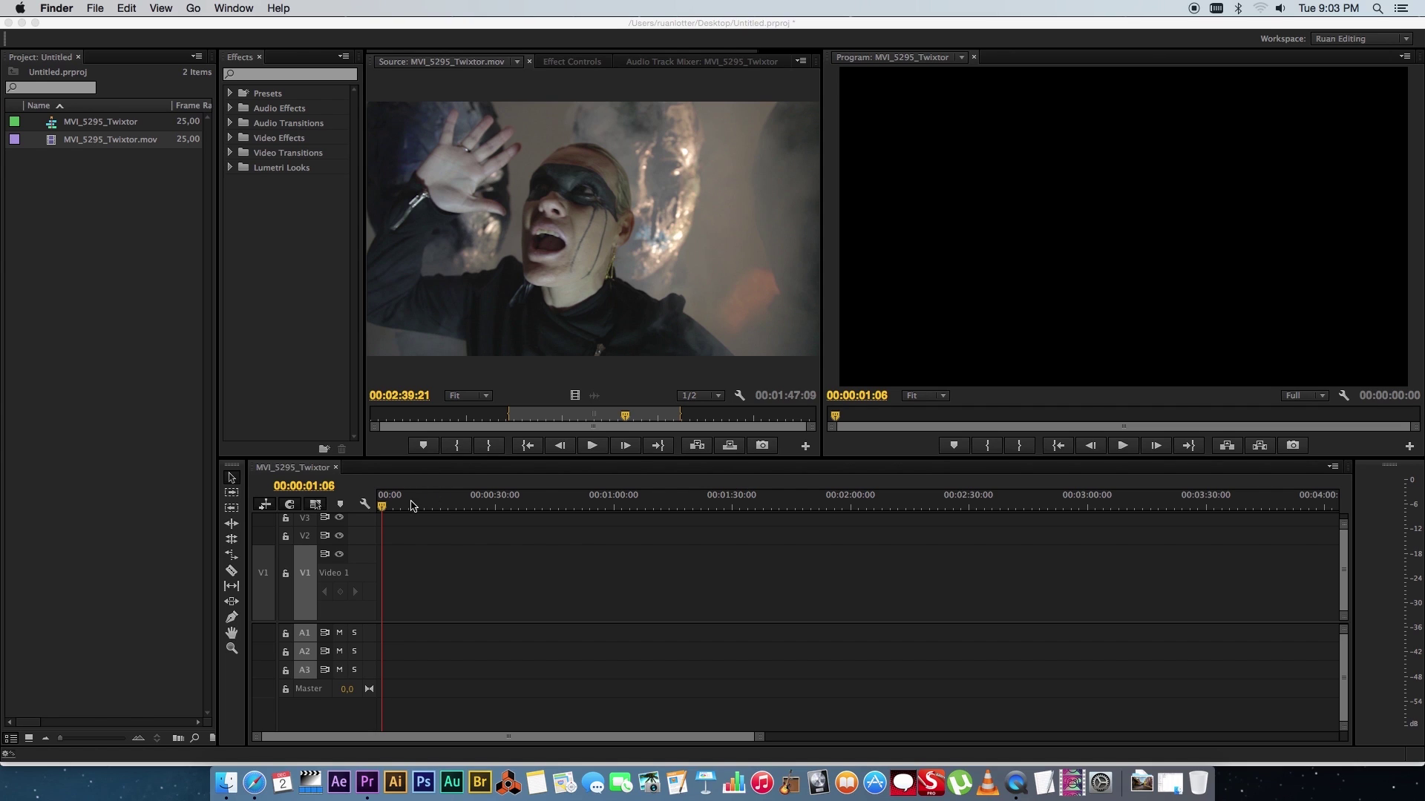
Step: Preview the MVI_5295_Twixtor.mov source clip and scrub it back to about 1:46
click(411, 506)
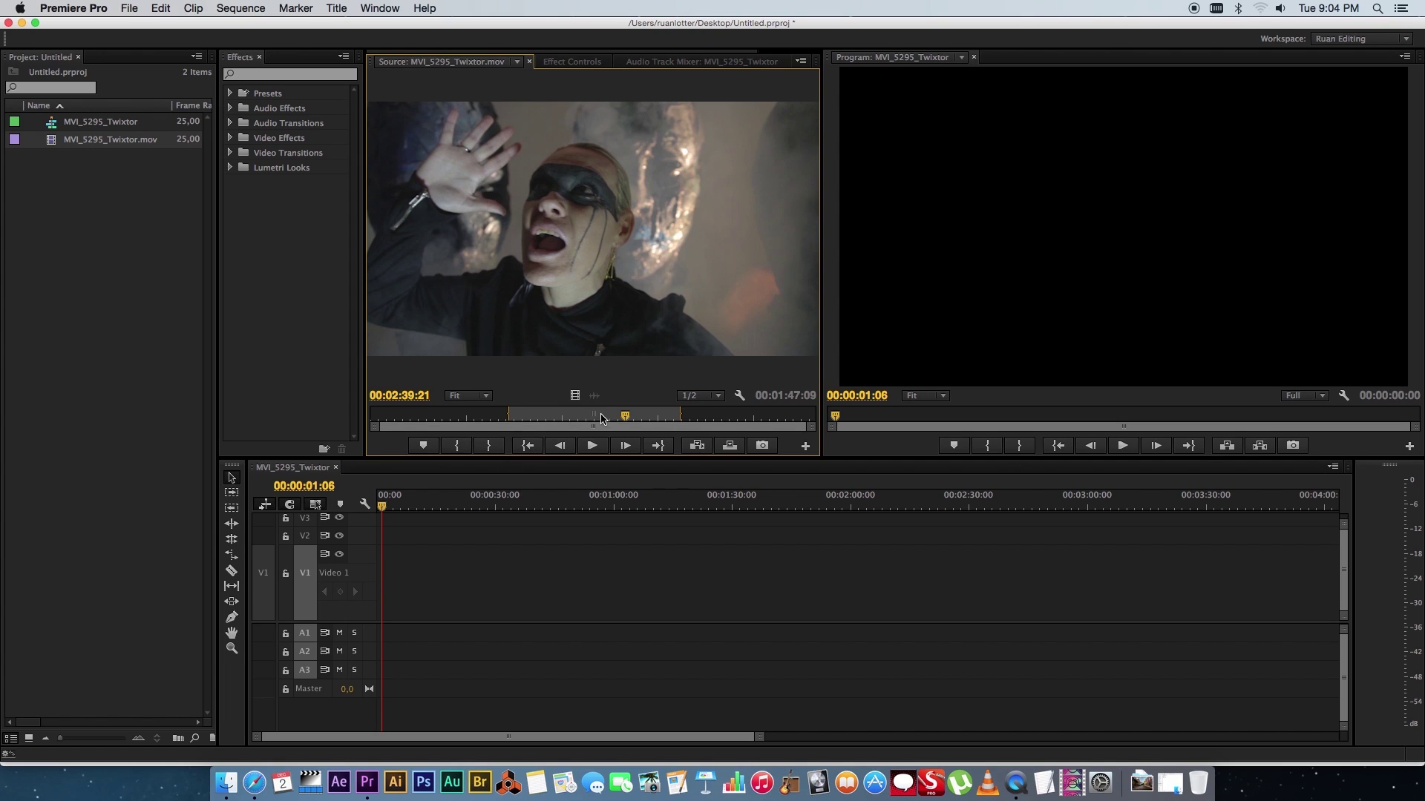
click(549, 417)
key(space)
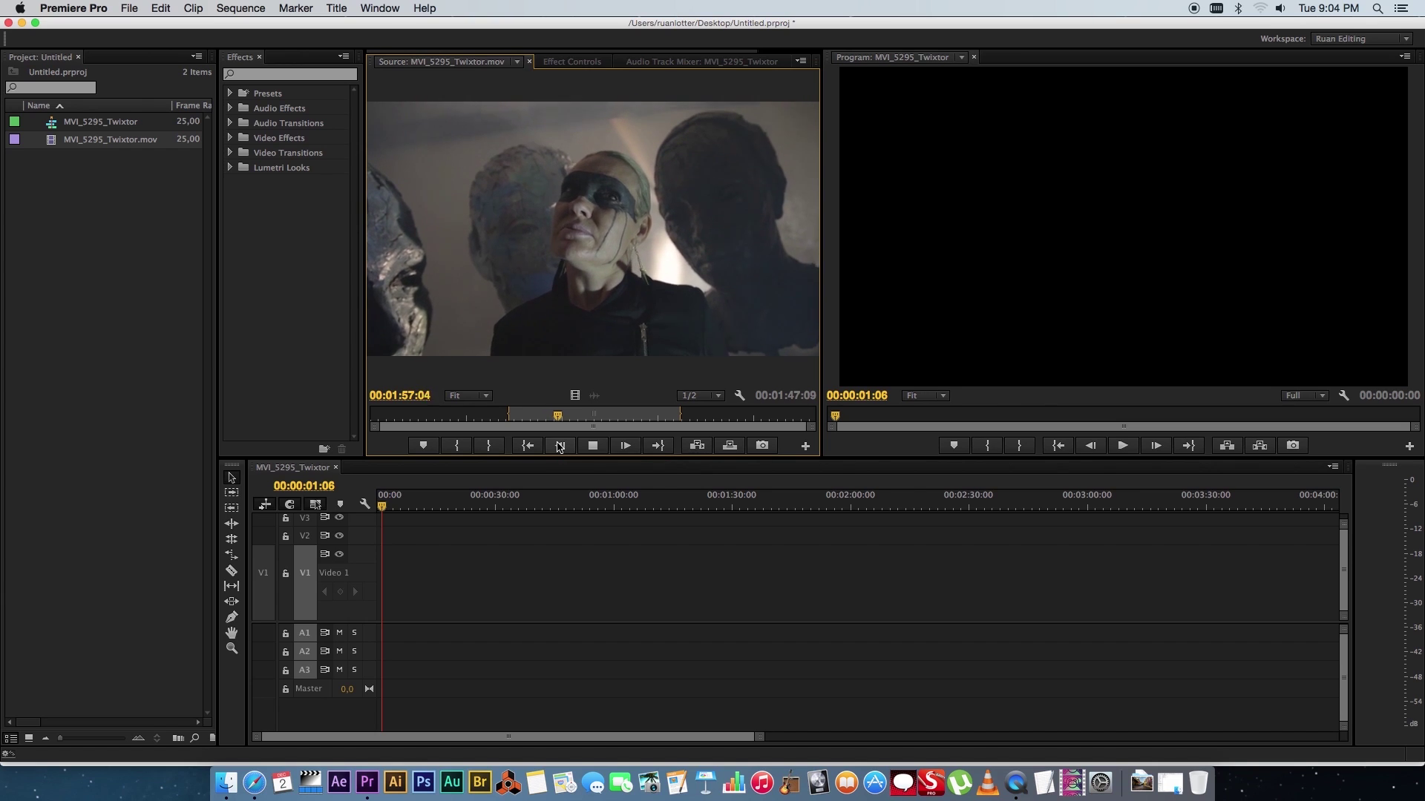
drag(546, 417, 539, 417)
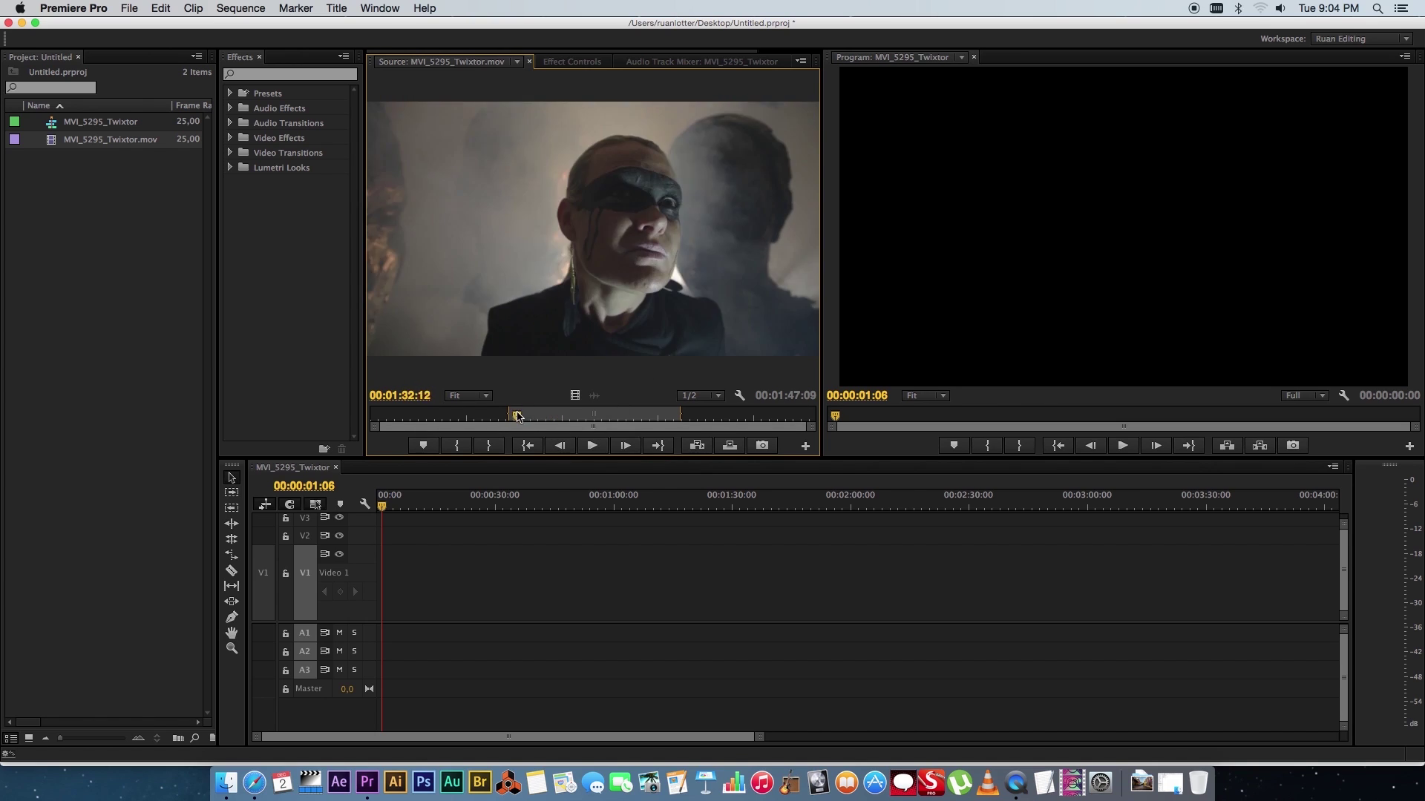
Step: Place the clip at the sequence start on Video 1 and resize the track to show thumbnails
drag(551, 265, 390, 579)
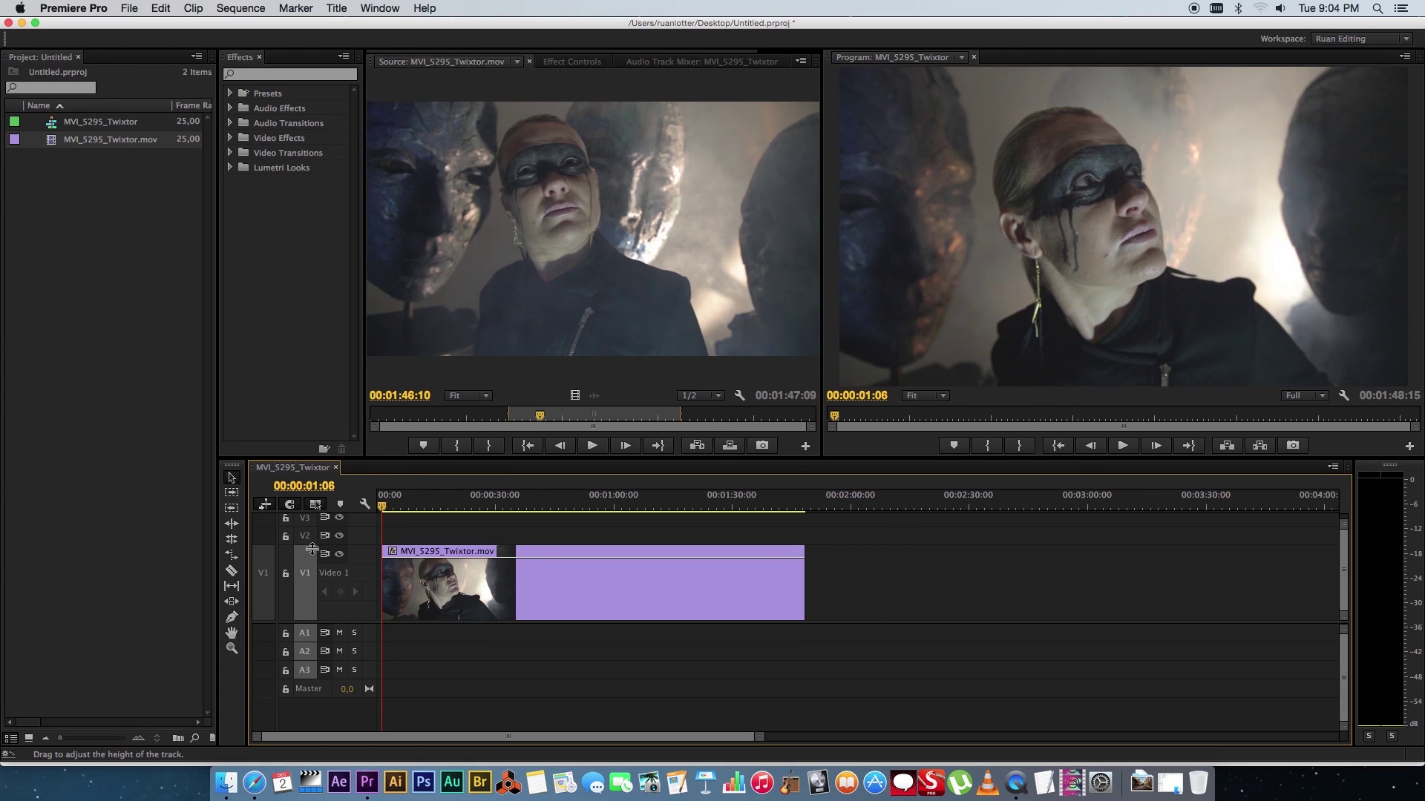
drag(312, 548, 313, 604)
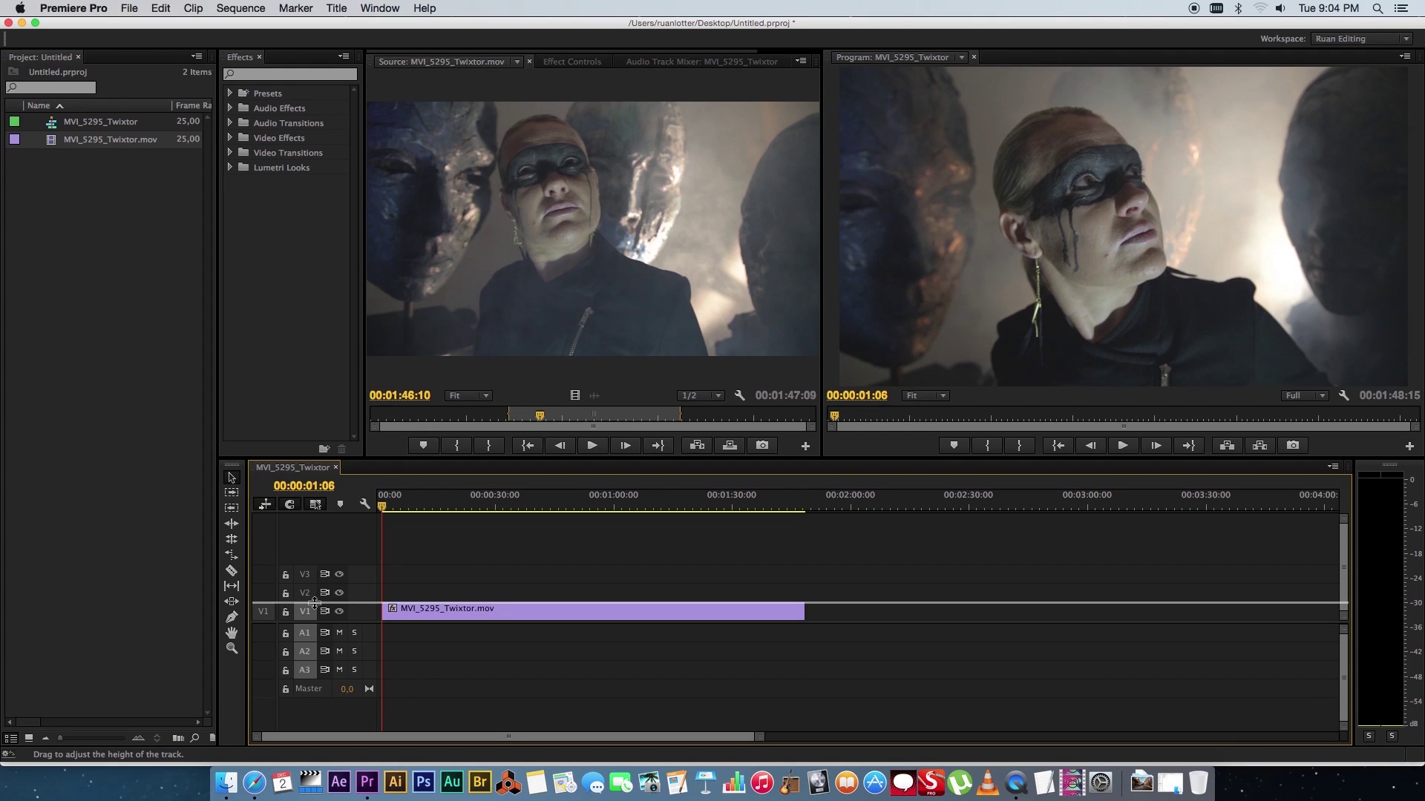
drag(317, 605, 316, 541)
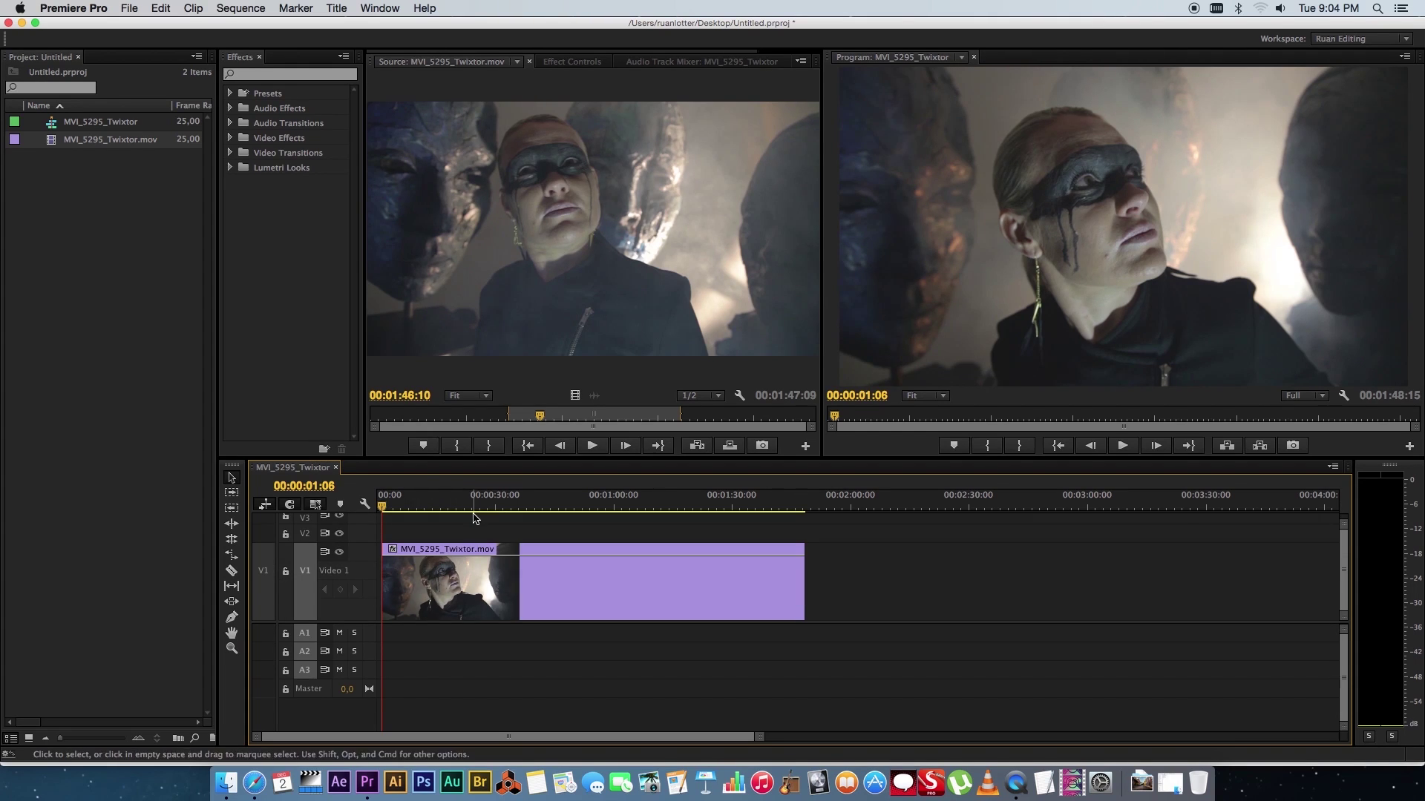
drag(383, 510, 472, 511)
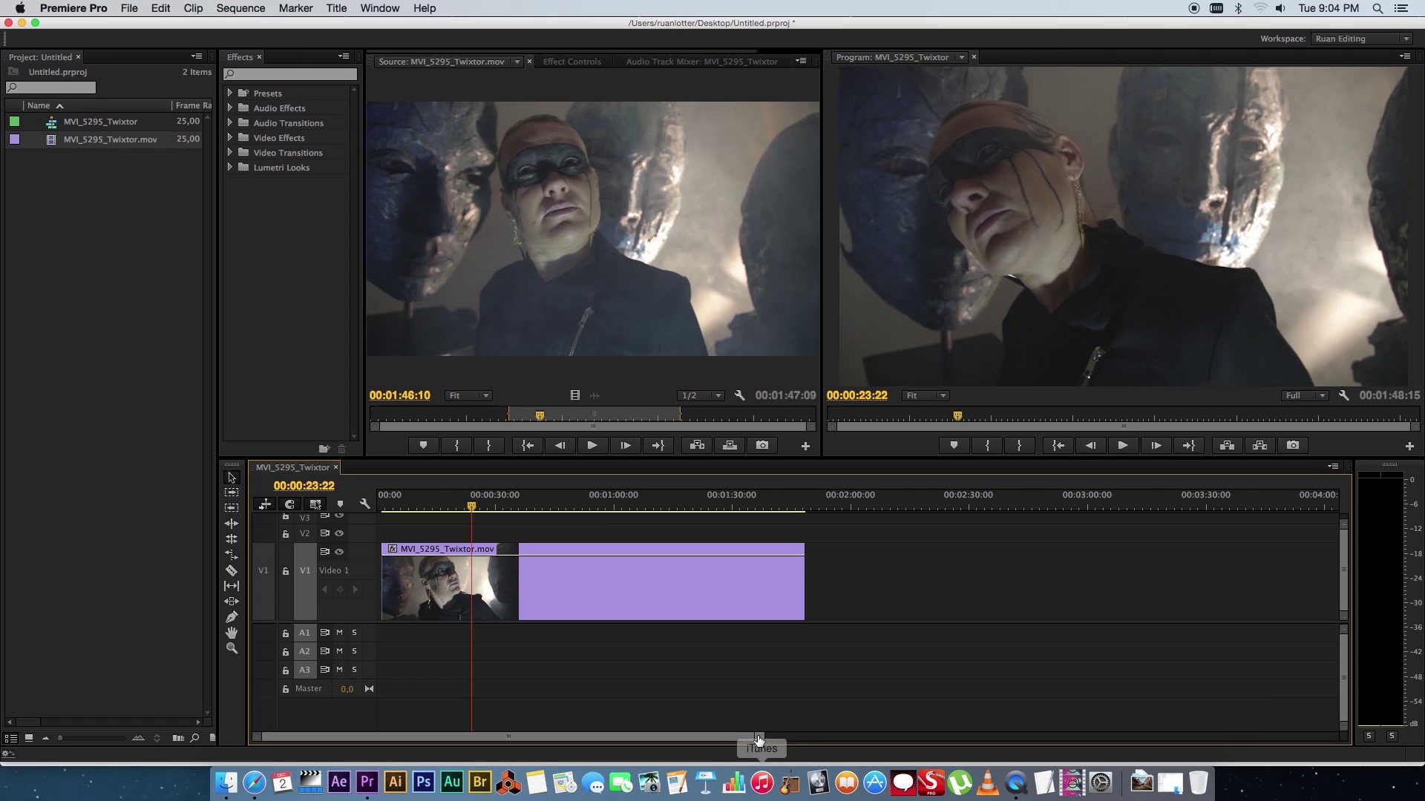
drag(758, 738, 685, 739)
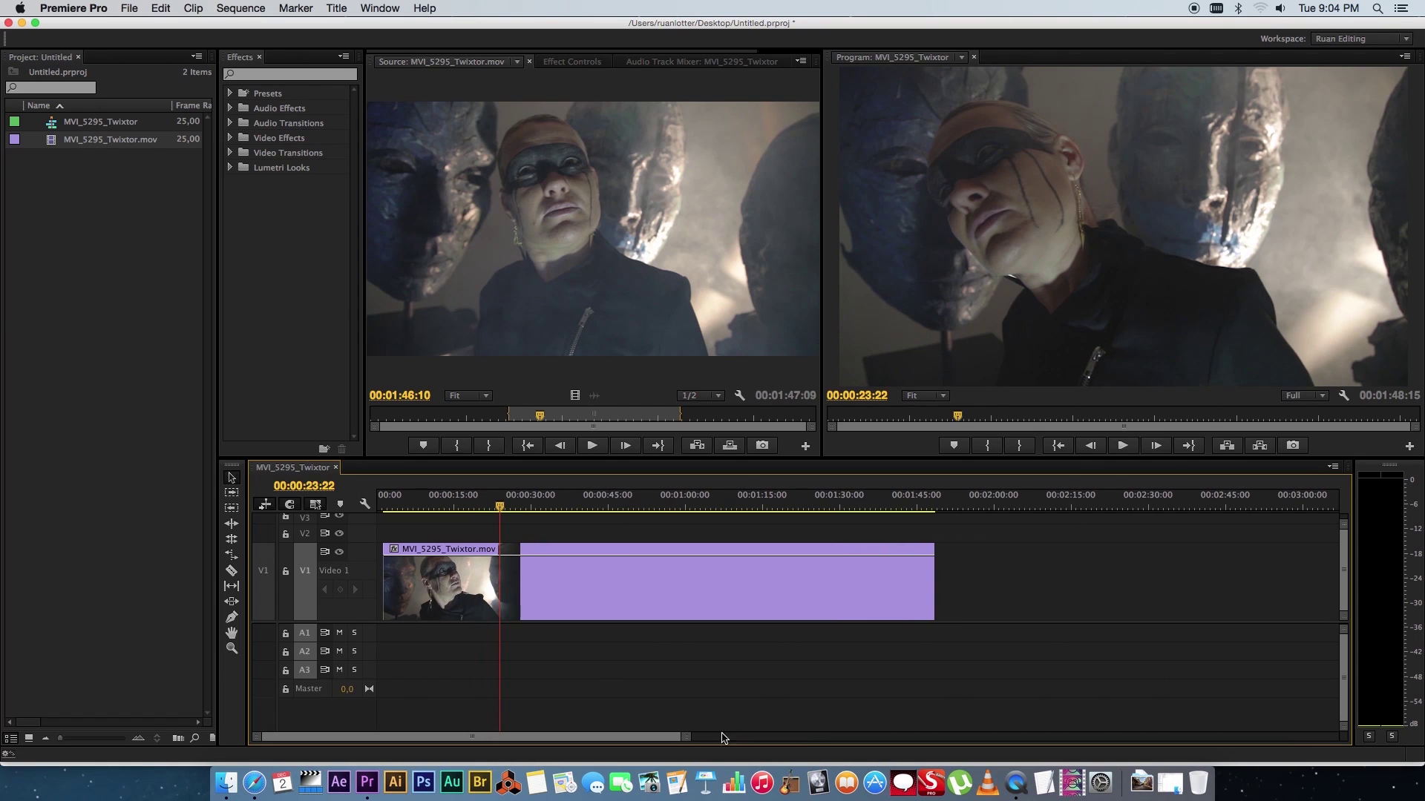
Step: Show the clip's Time Remapping > Speed keyframe line and scrub to about 16 seconds
right_click(573, 594)
mouse_move(641, 751)
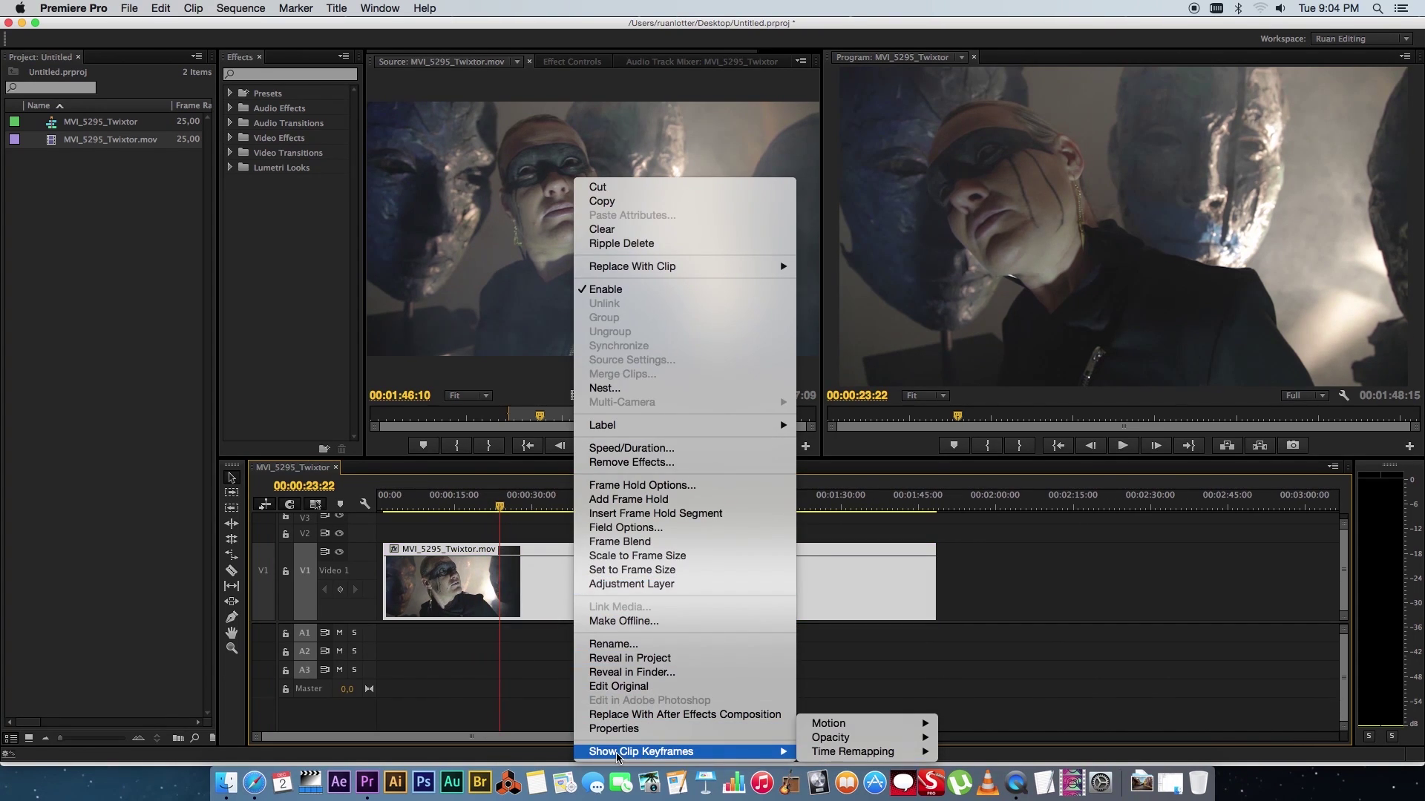
mouse_move(854, 751)
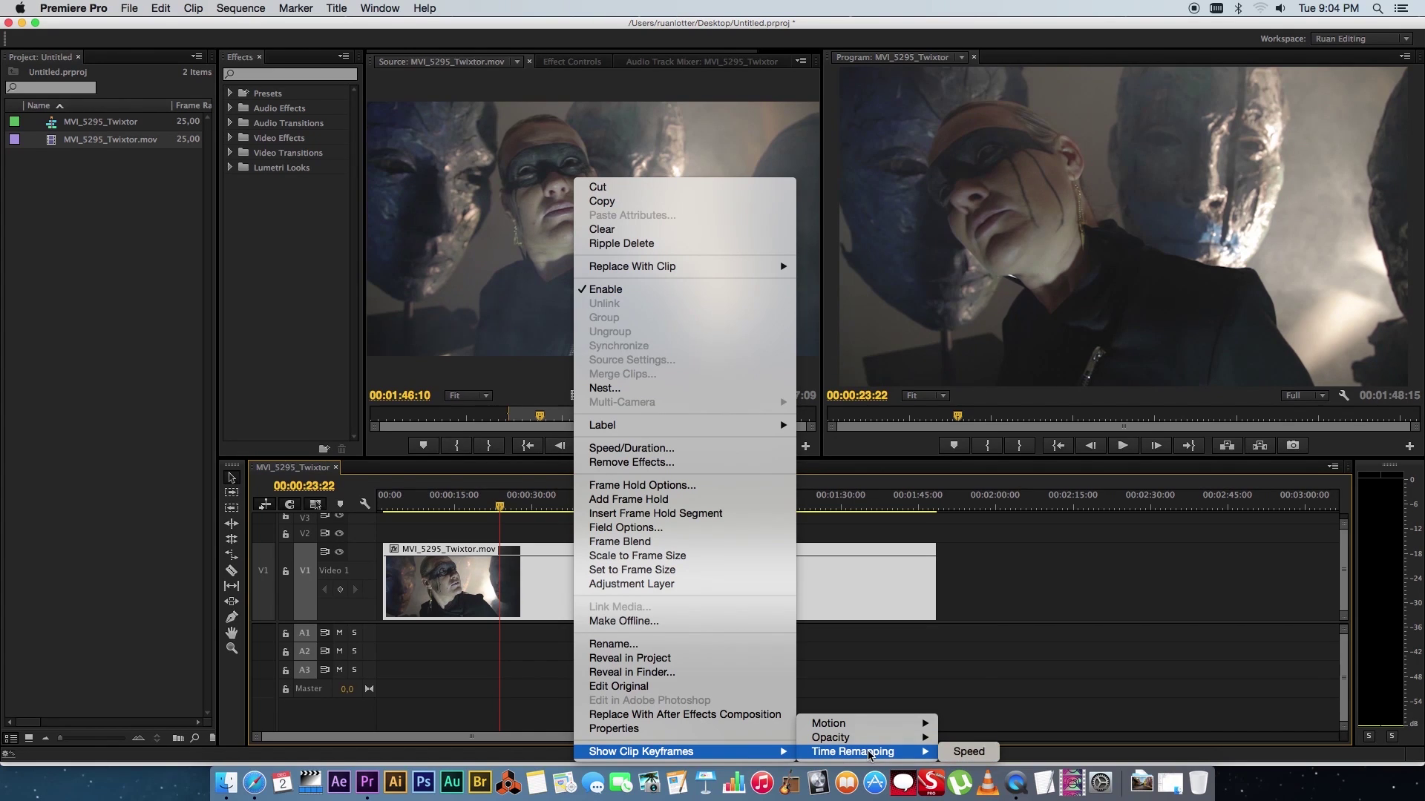
click(969, 753)
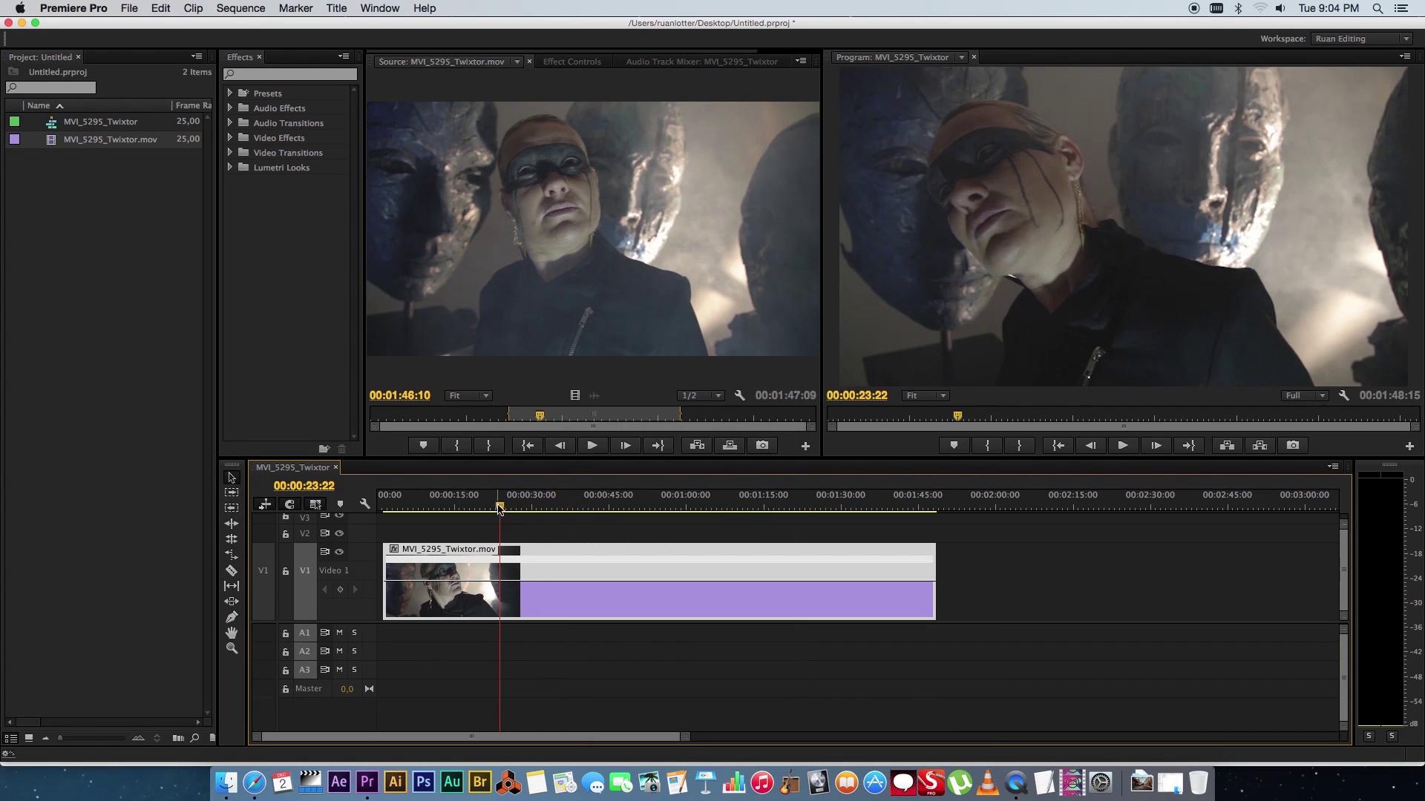
click(460, 497)
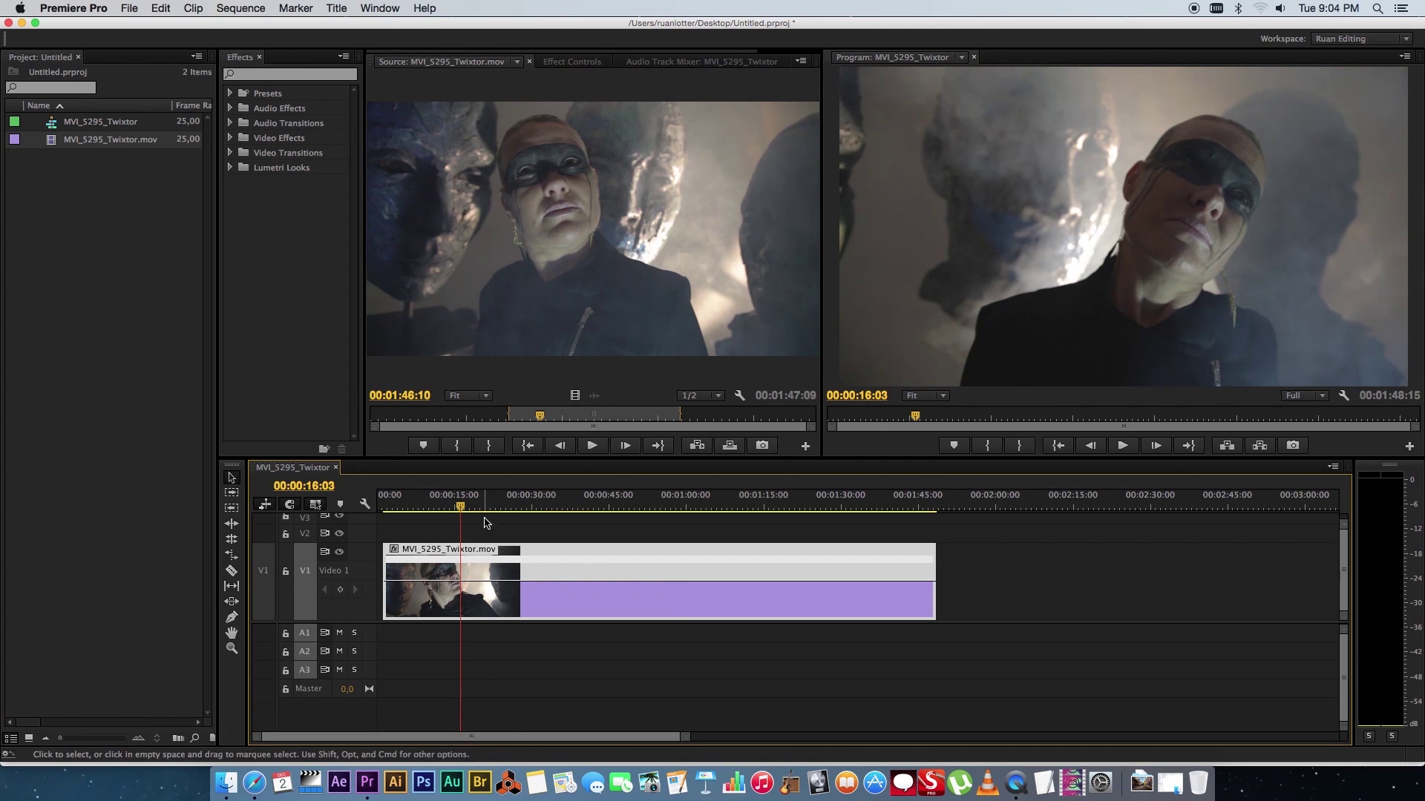
mouse_move(476, 497)
mouse_down()
mouse_move(570, 490)
mouse_move(436, 501)
mouse_up()
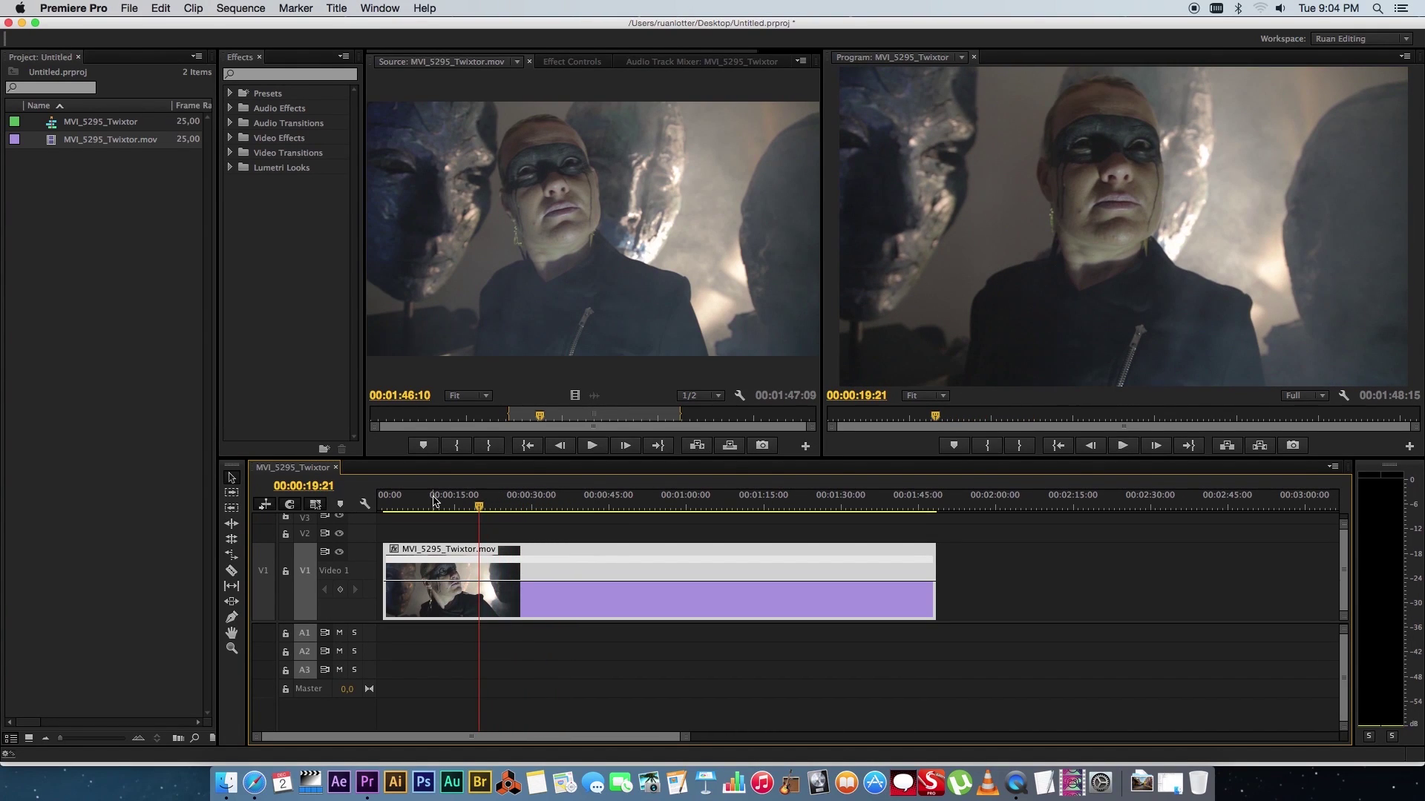
Step: Line the clip up with the sequence start and set the playhead at 00:00:22:15
key(Home)
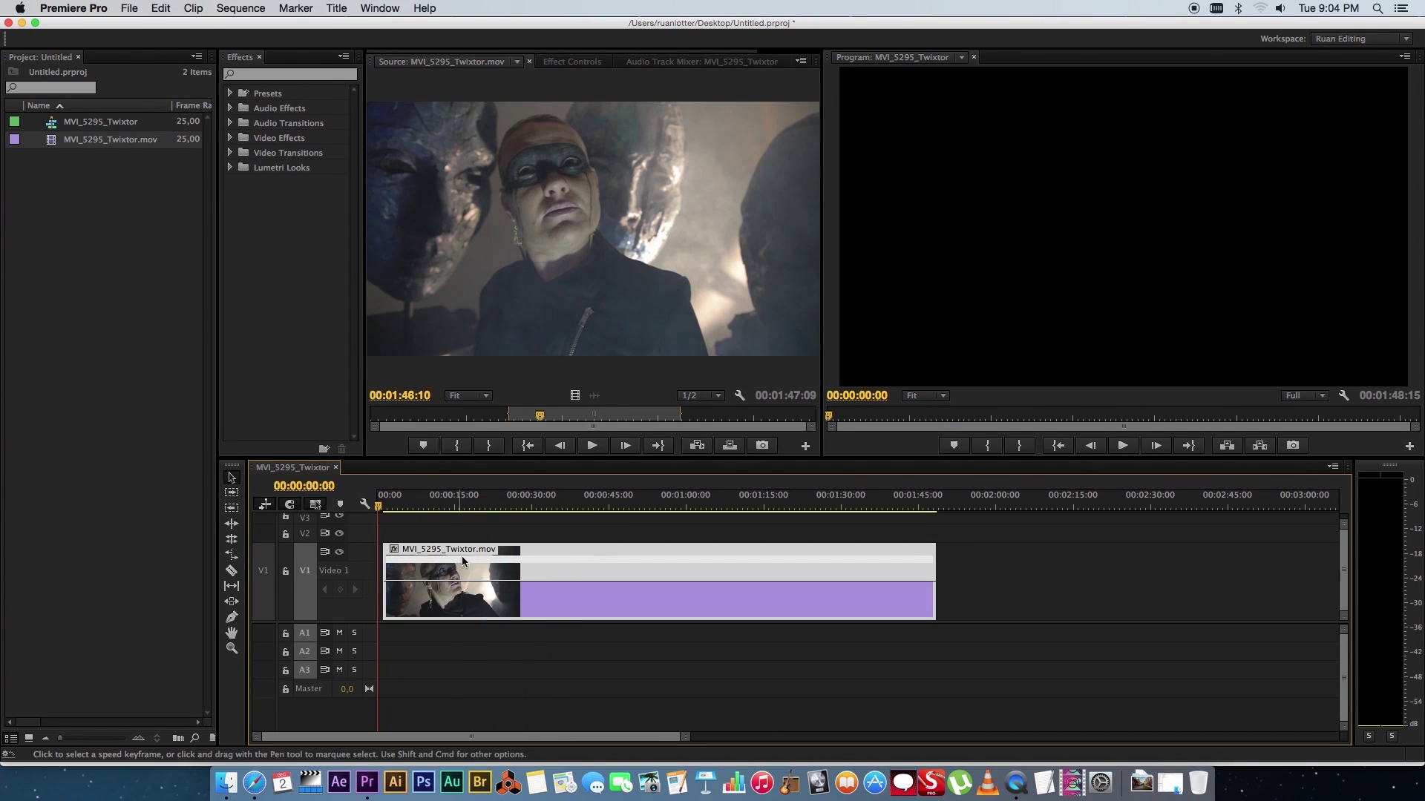
mouse_move(467, 564)
mouse_down()
mouse_move(394, 546)
mouse_move(466, 497)
mouse_move(487, 499)
mouse_up()
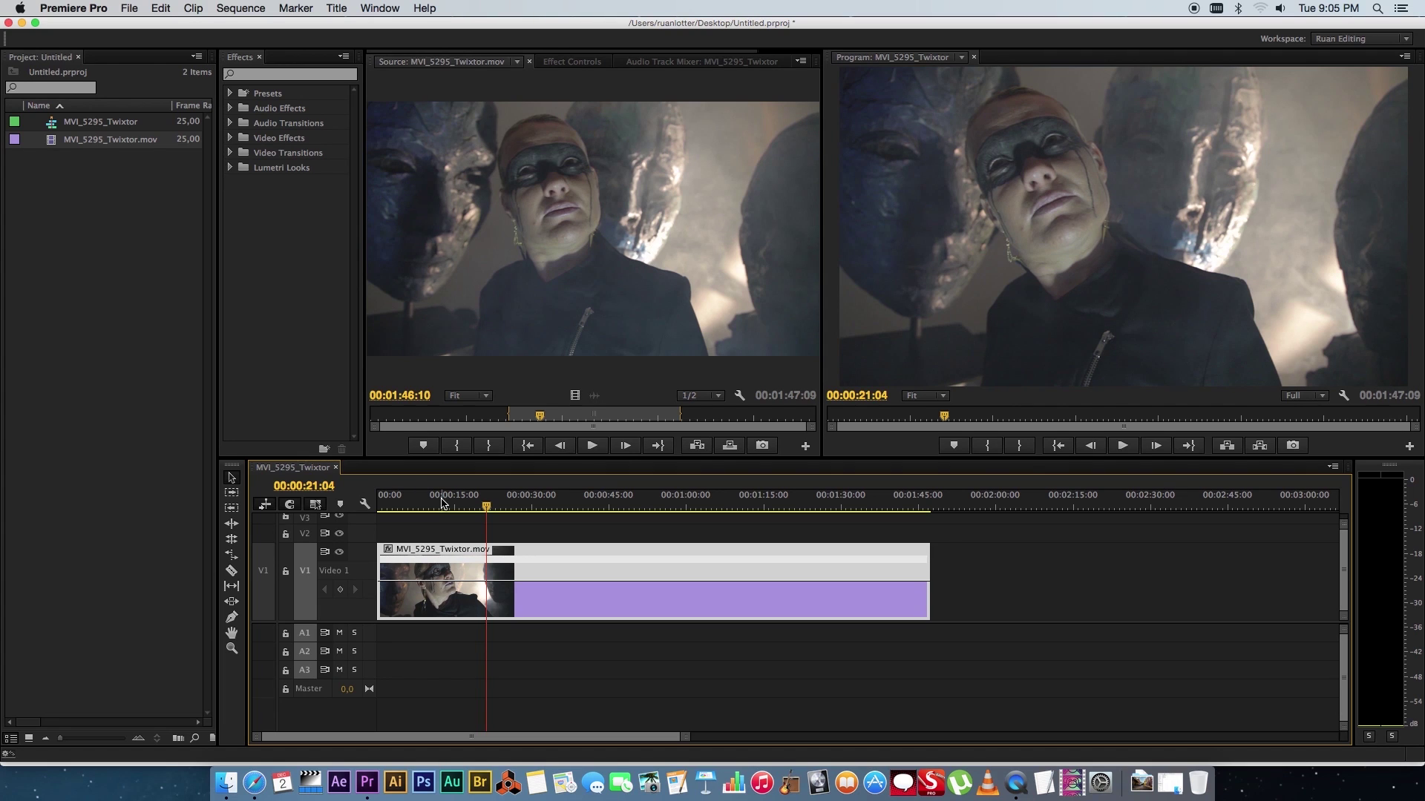
drag(468, 501, 497, 505)
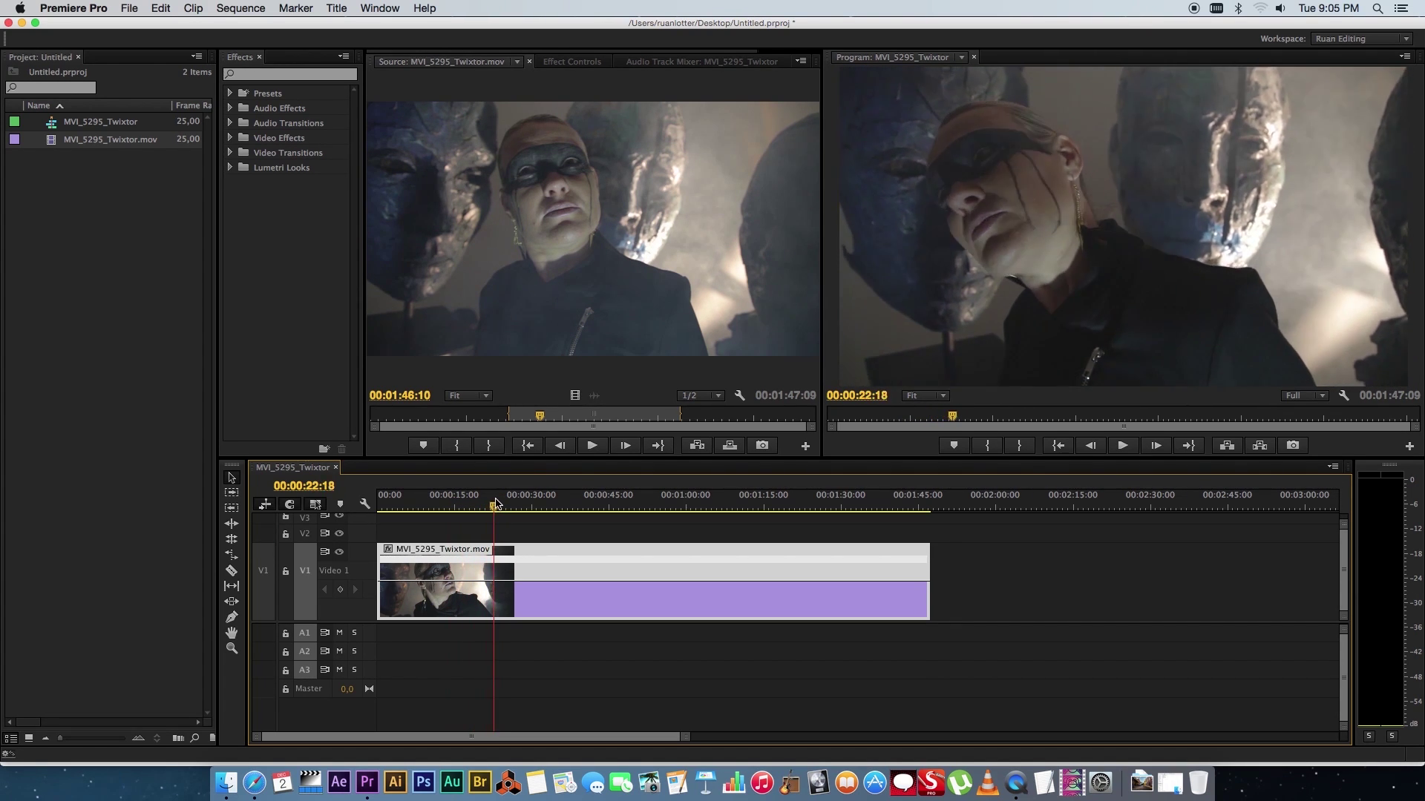
drag(497, 504, 494, 510)
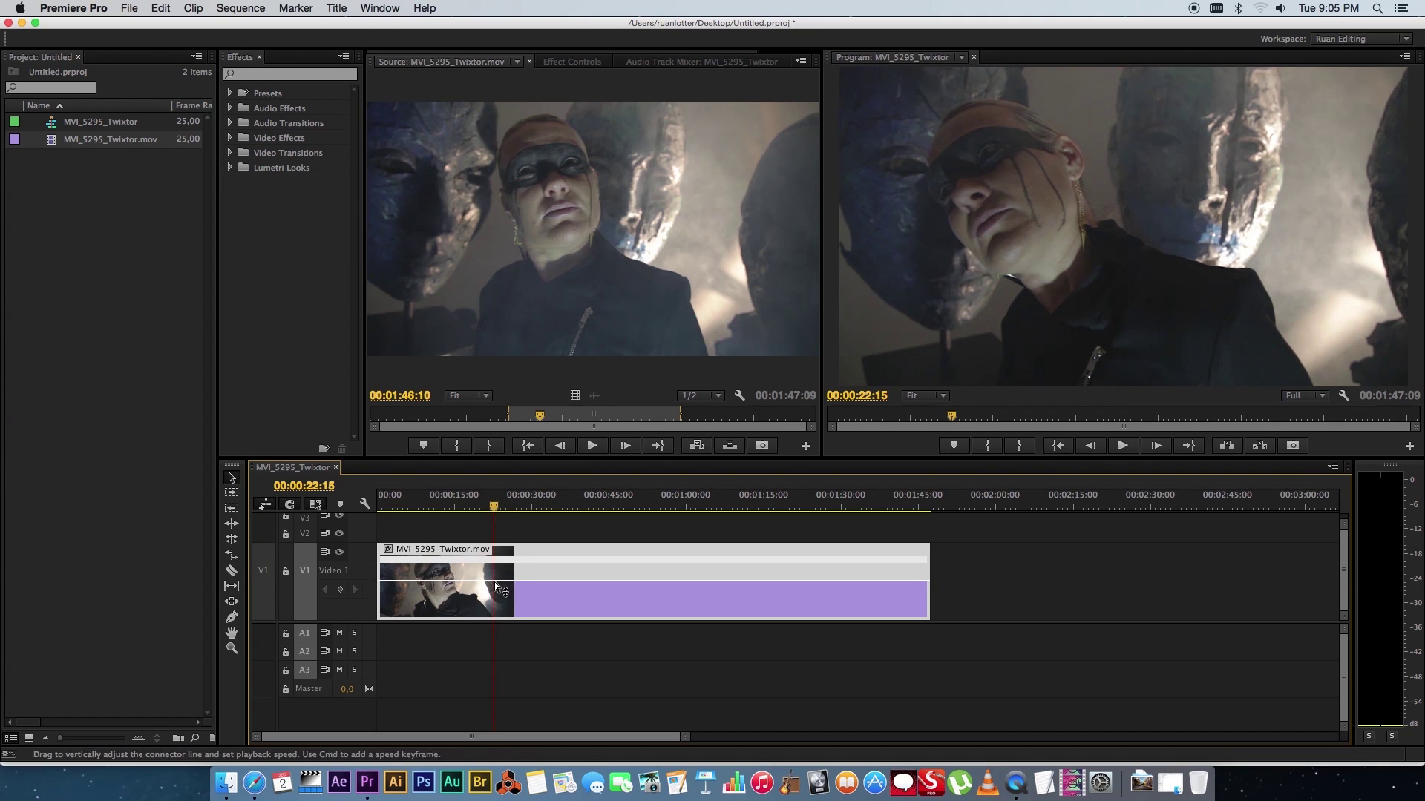
Step: Add a speed keyframe at the playhead and raise the section before it to 646%
super+click(498, 588)
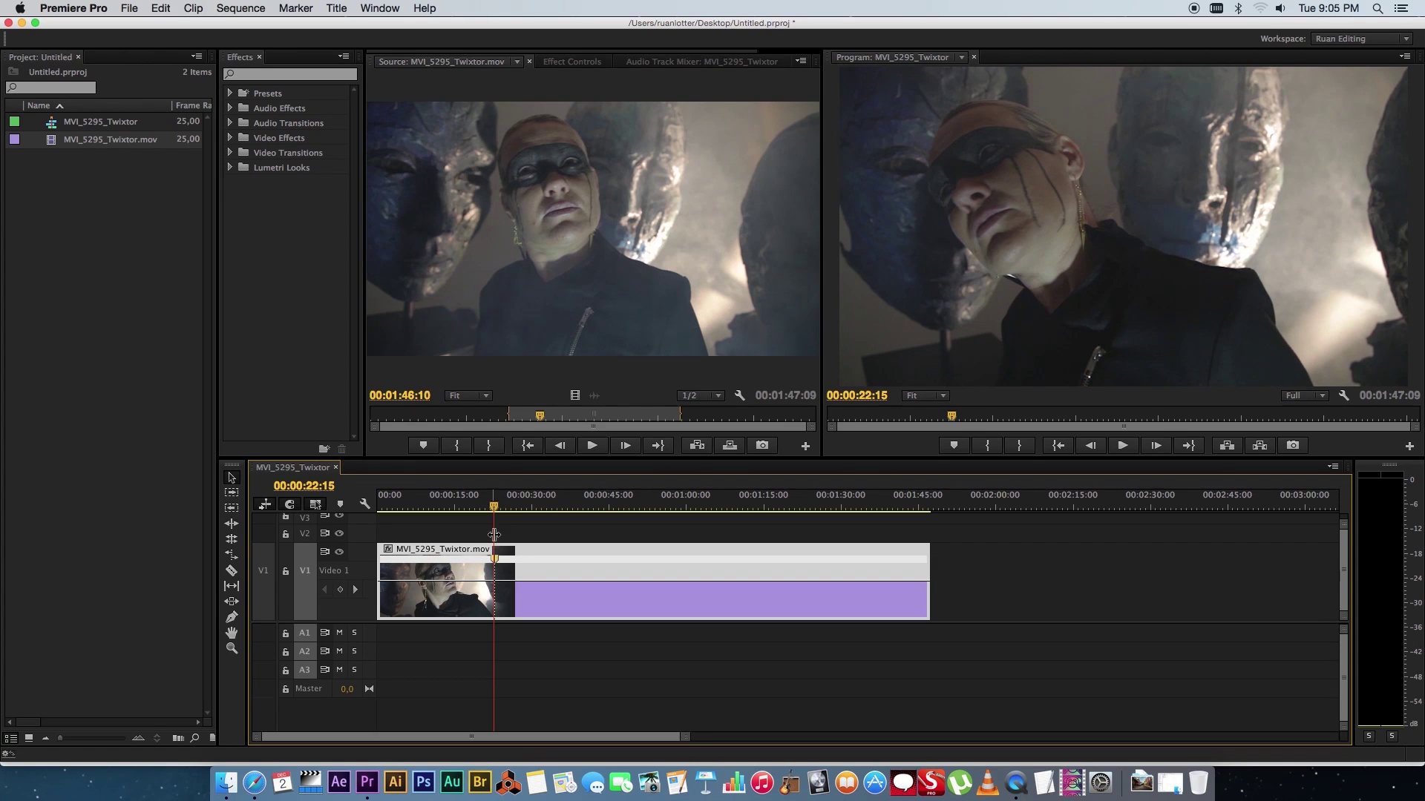
drag(491, 503, 426, 506)
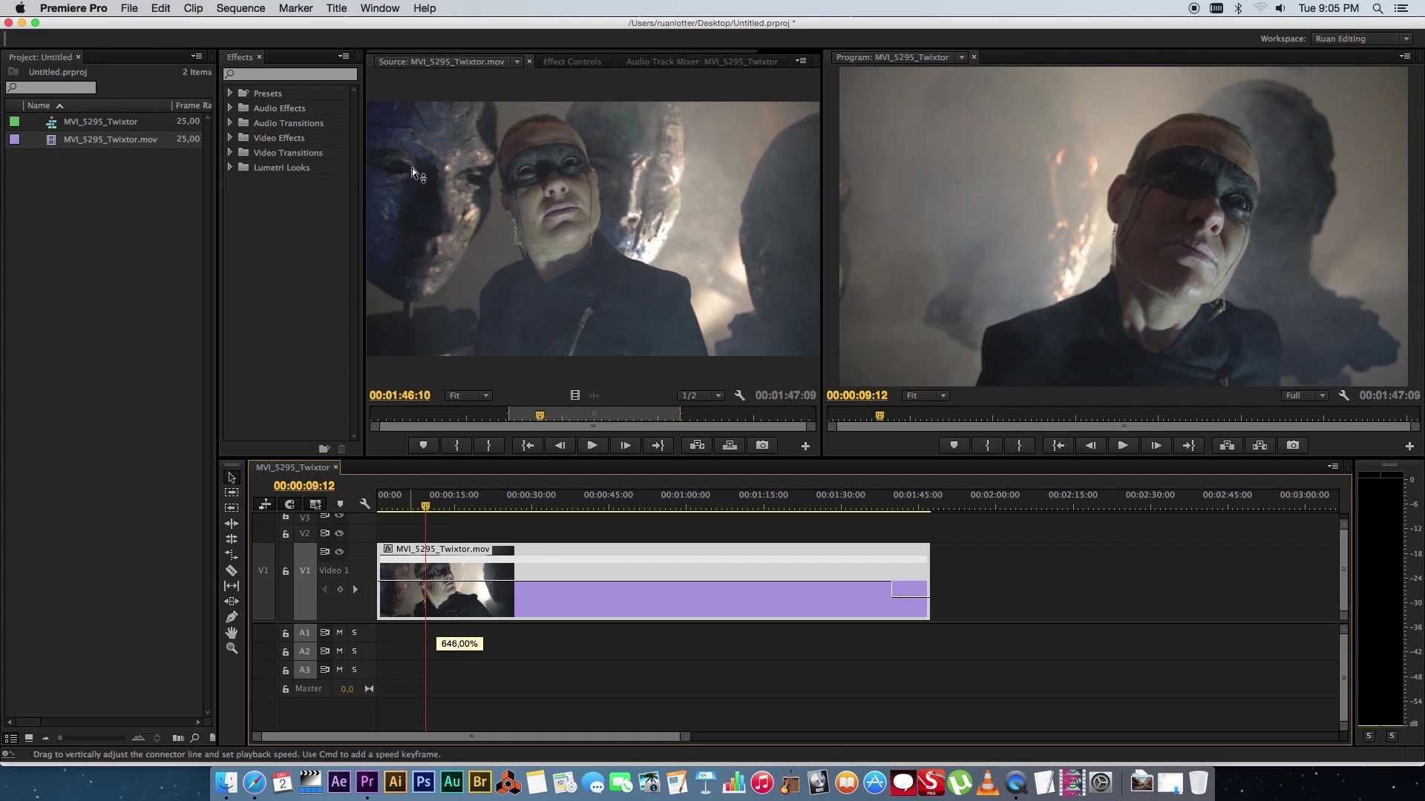
drag(459, 630, 459, 590)
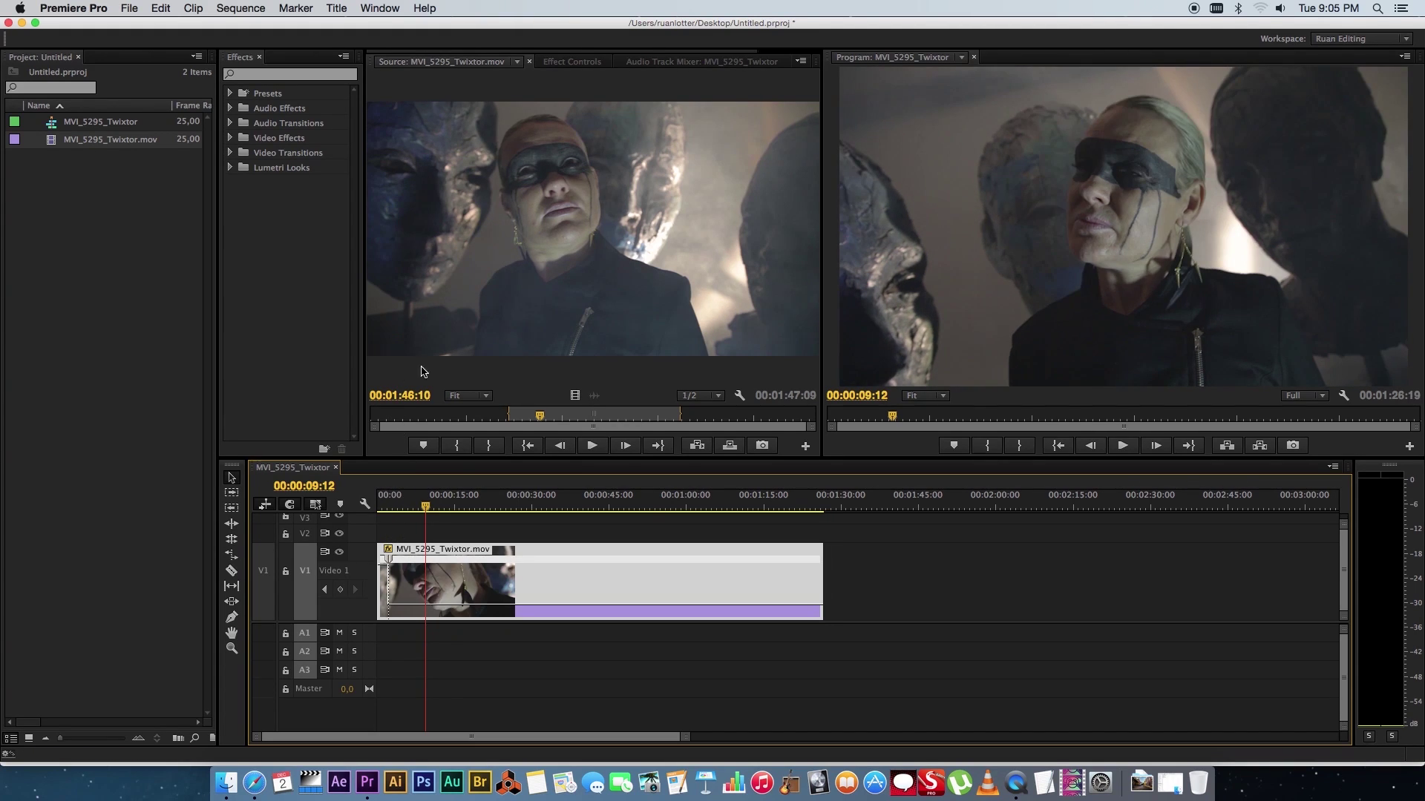
key(Home)
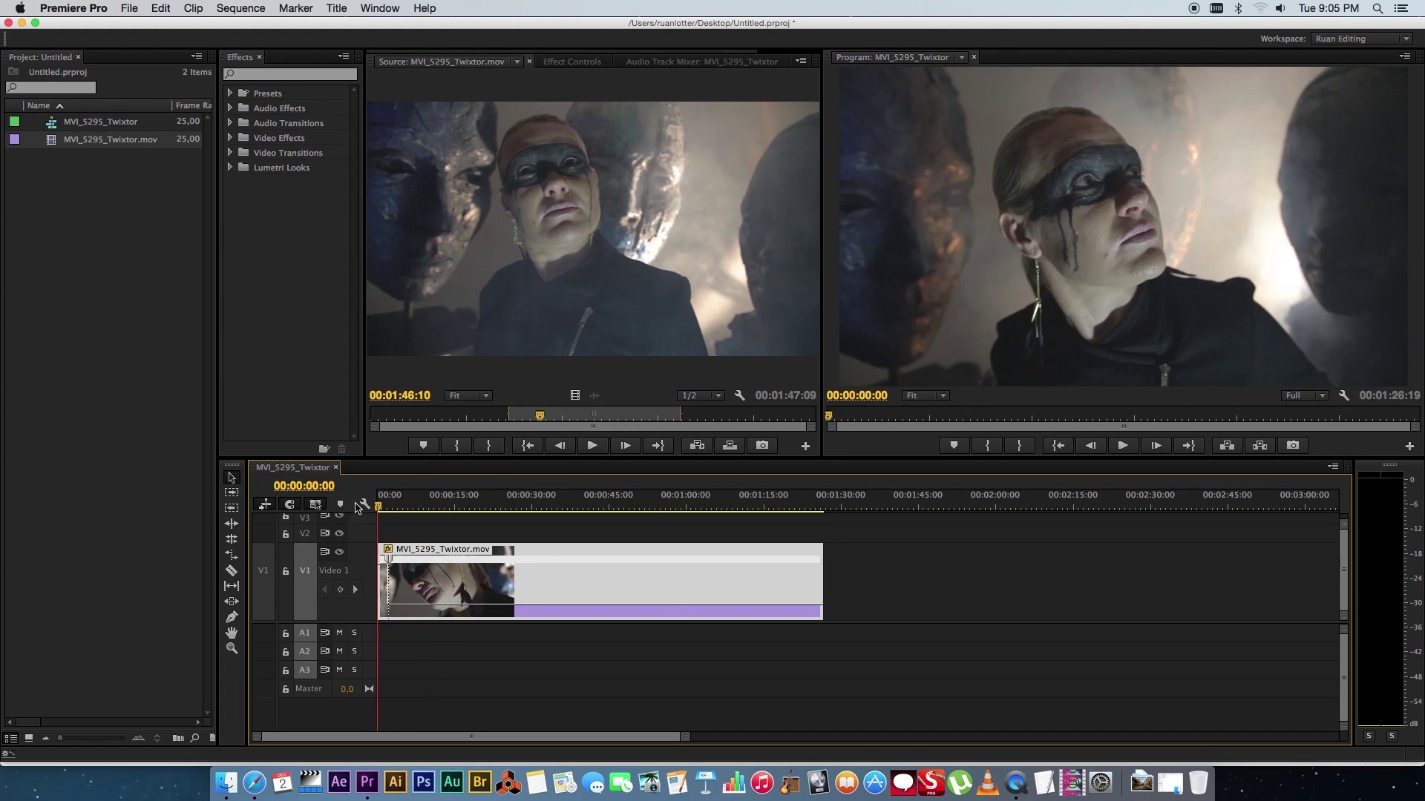
drag(686, 743, 334, 740)
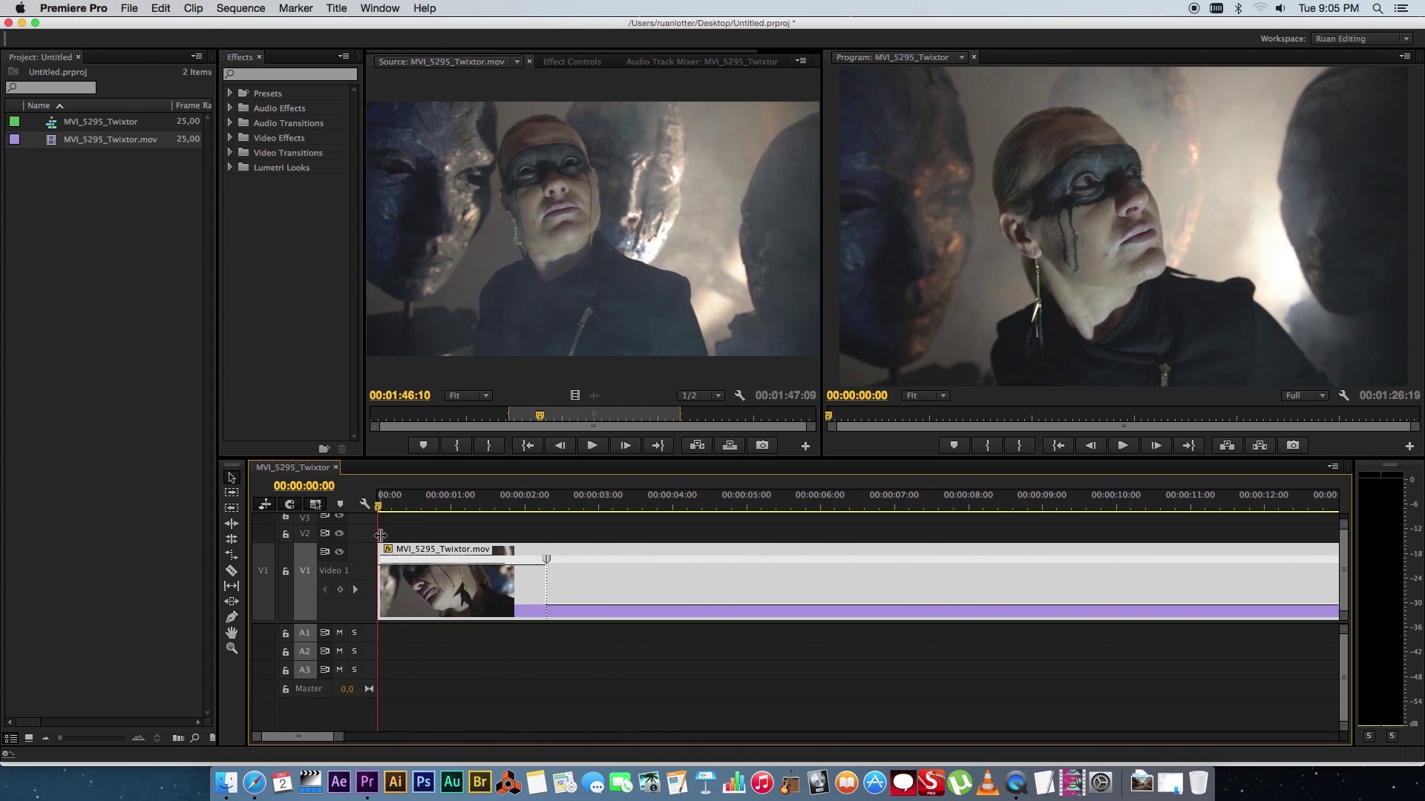
key(space)
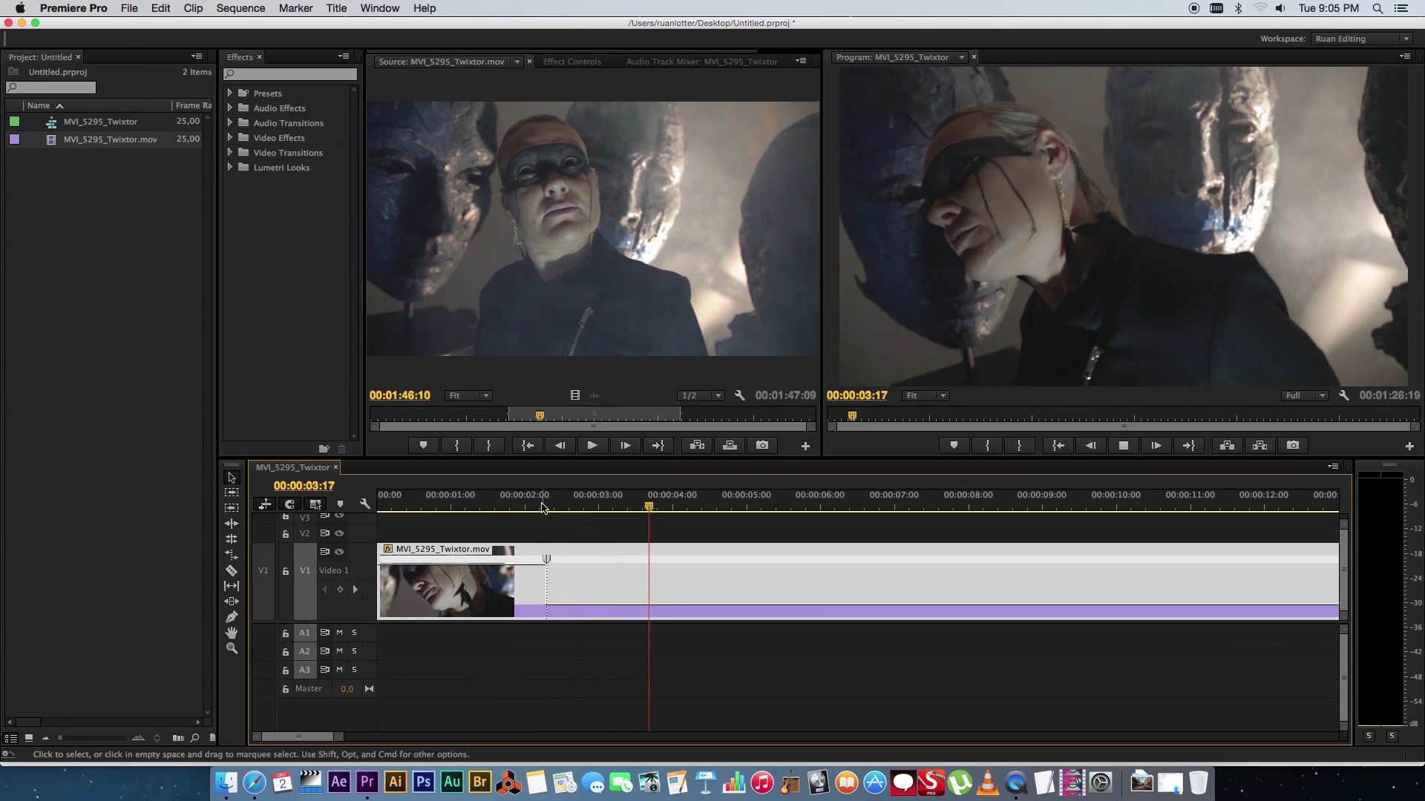
drag(543, 508, 519, 507)
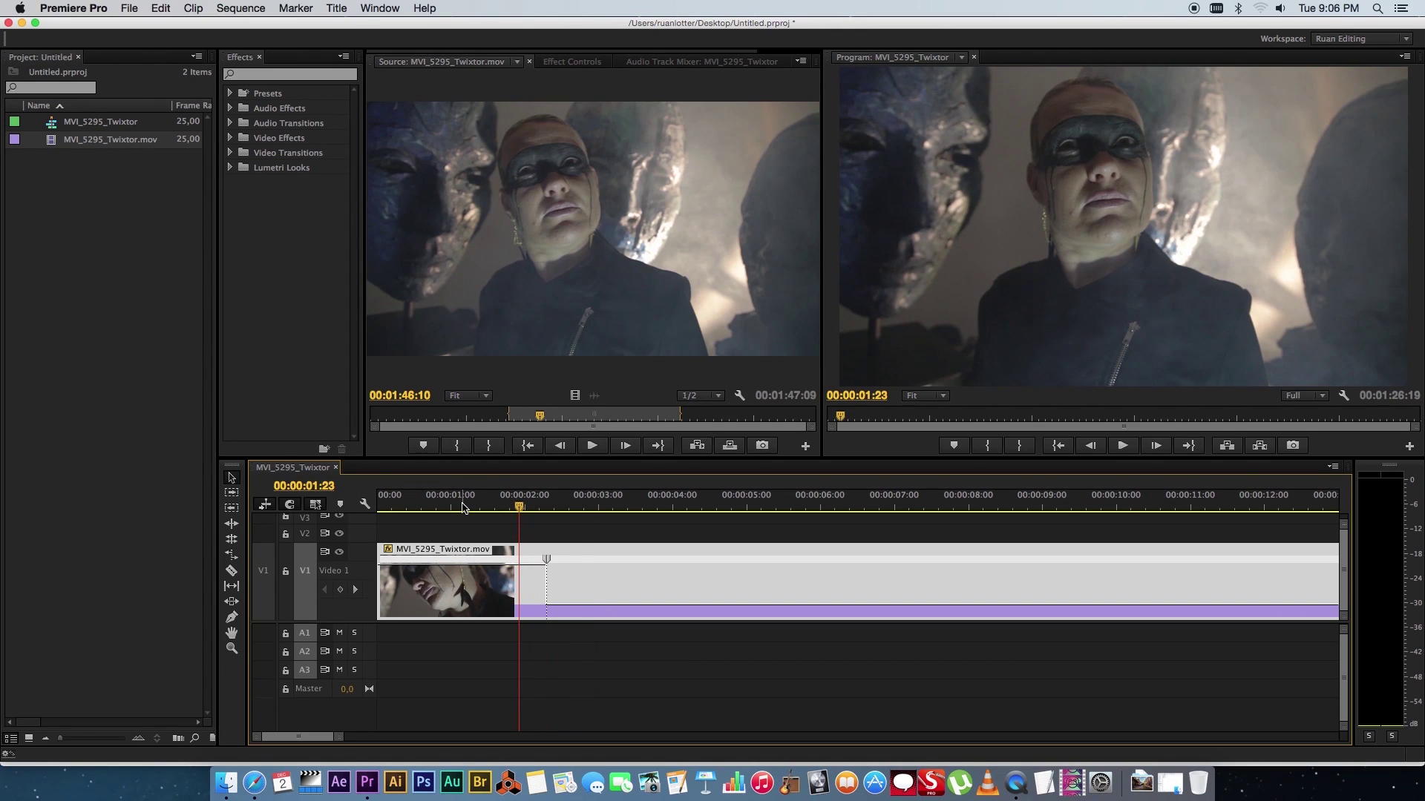
key(space)
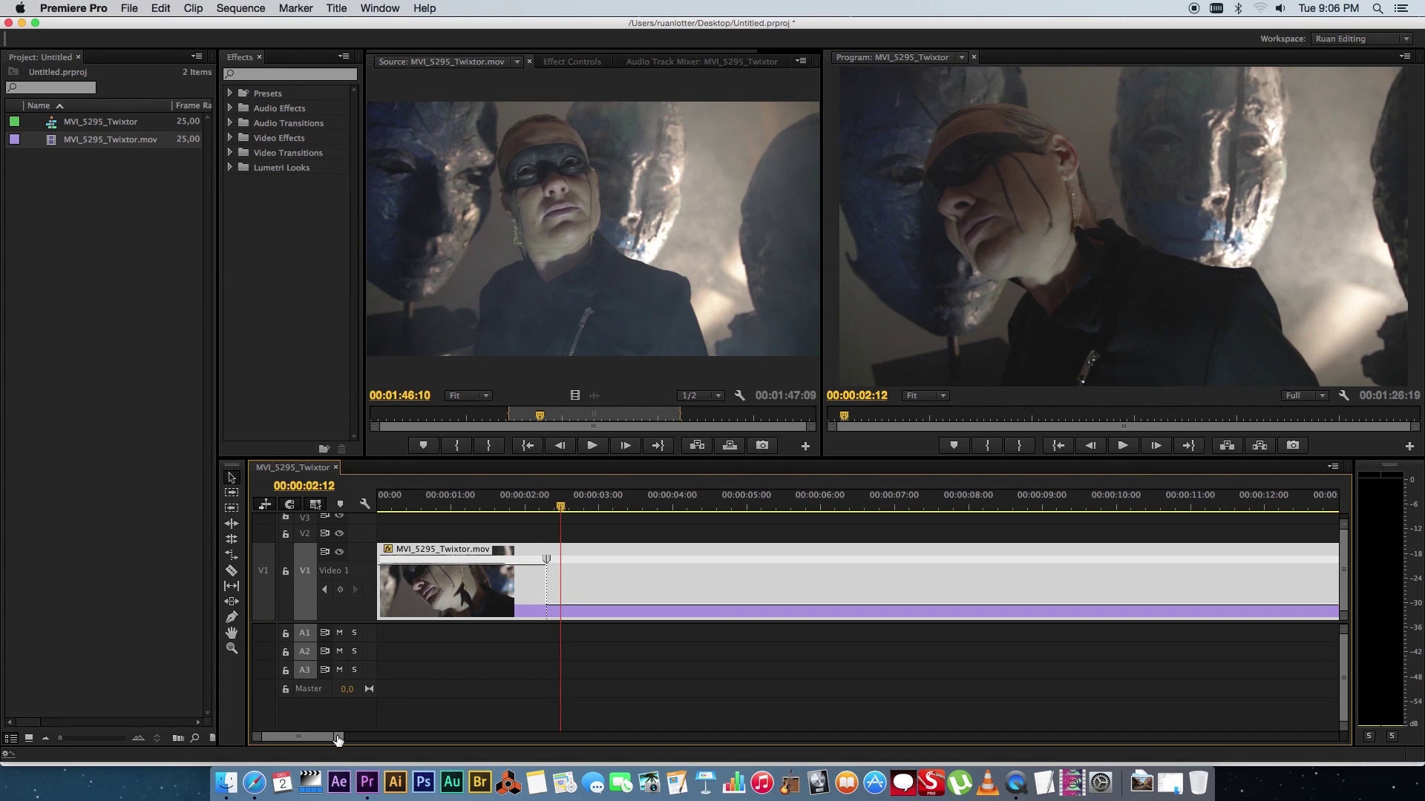
drag(338, 738, 299, 738)
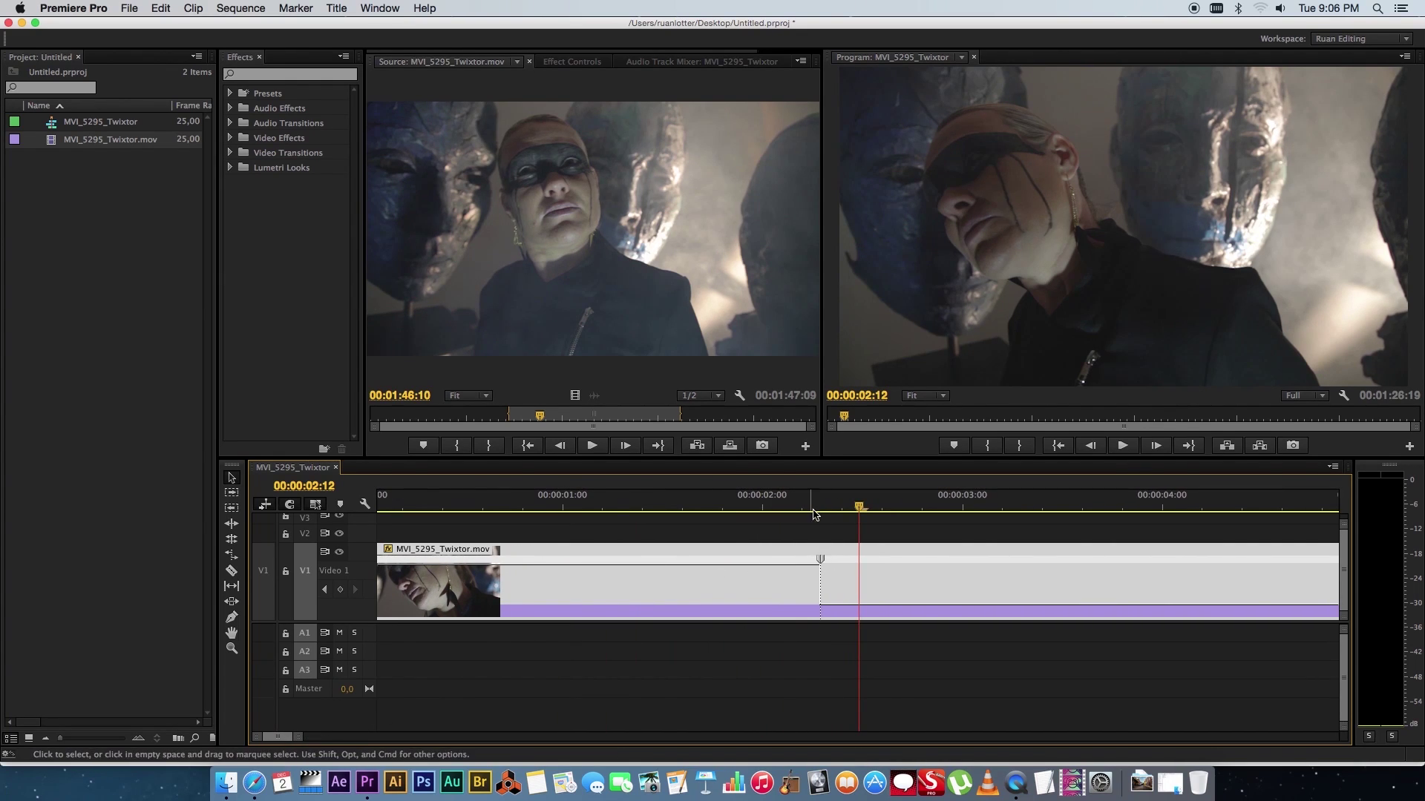
drag(813, 514, 716, 519)
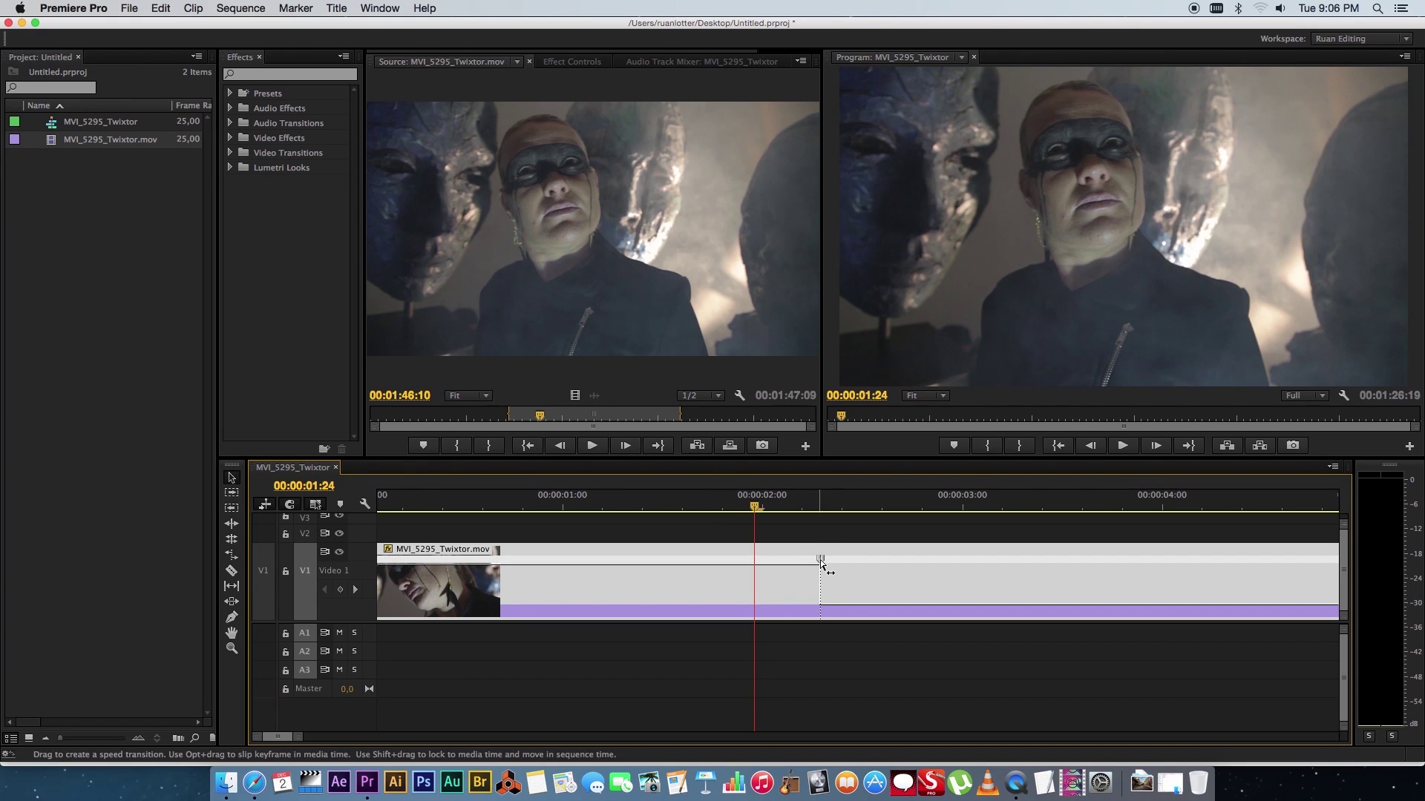
drag(822, 565, 761, 567)
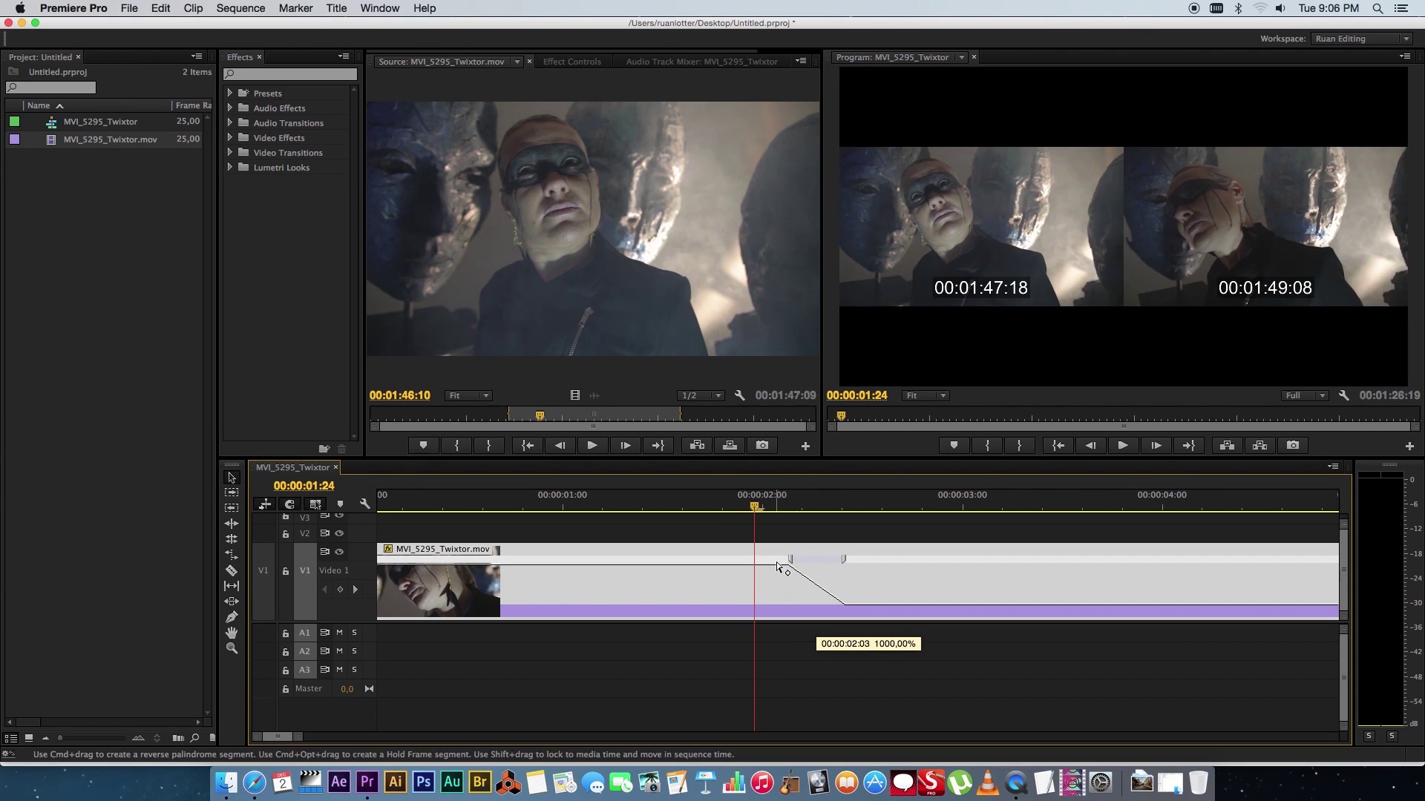
drag(703, 503, 868, 509)
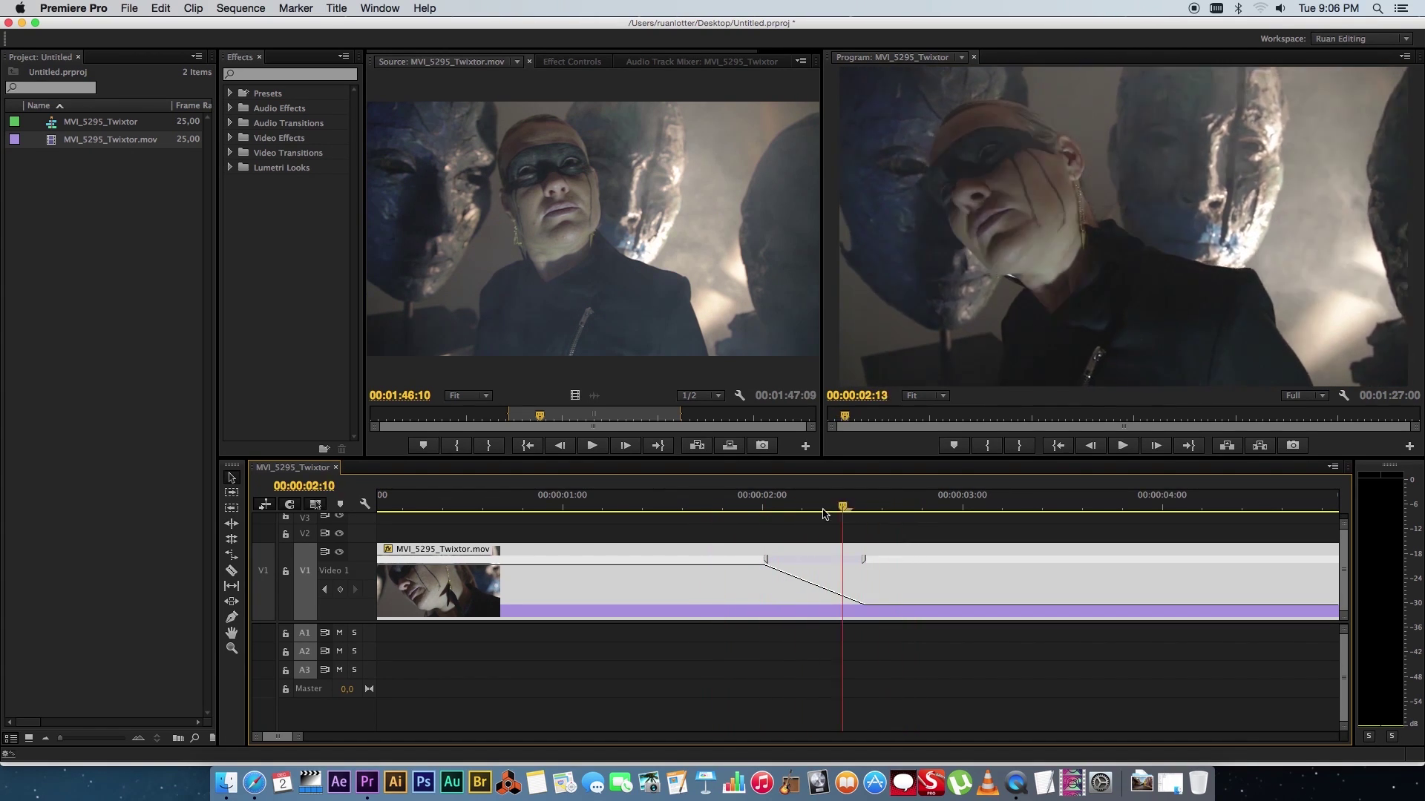
key(Home)
drag(303, 741, 334, 739)
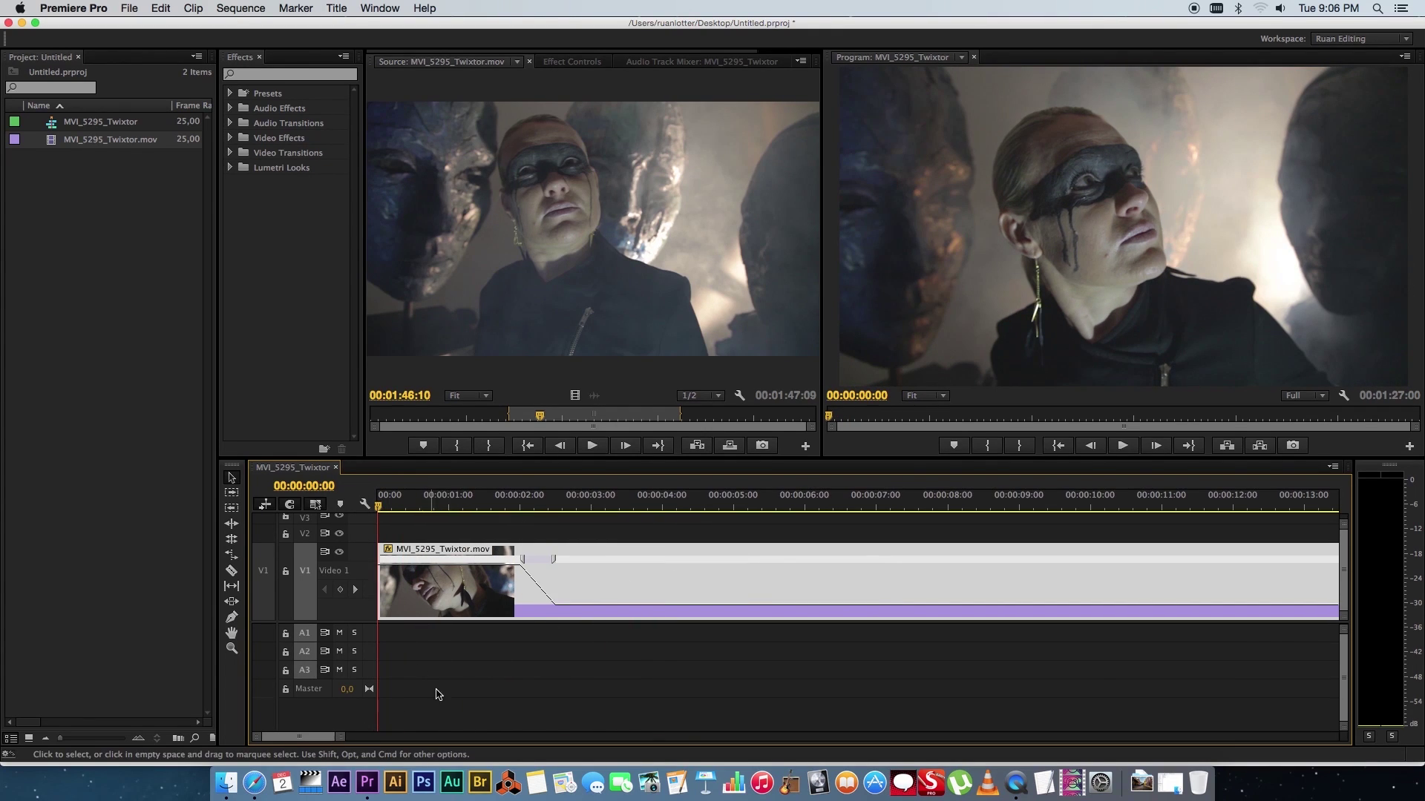
key(space)
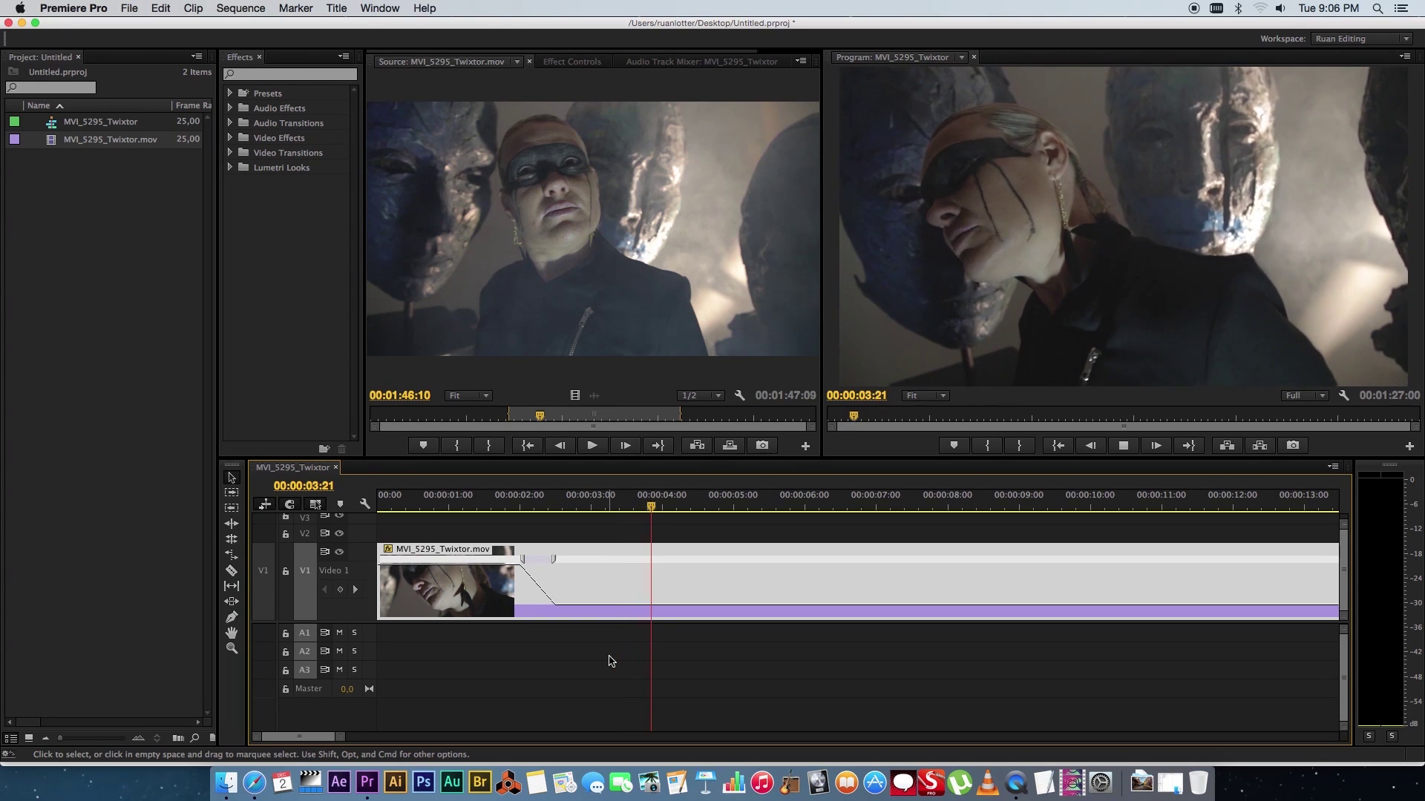
key(space)
drag(340, 736, 380, 735)
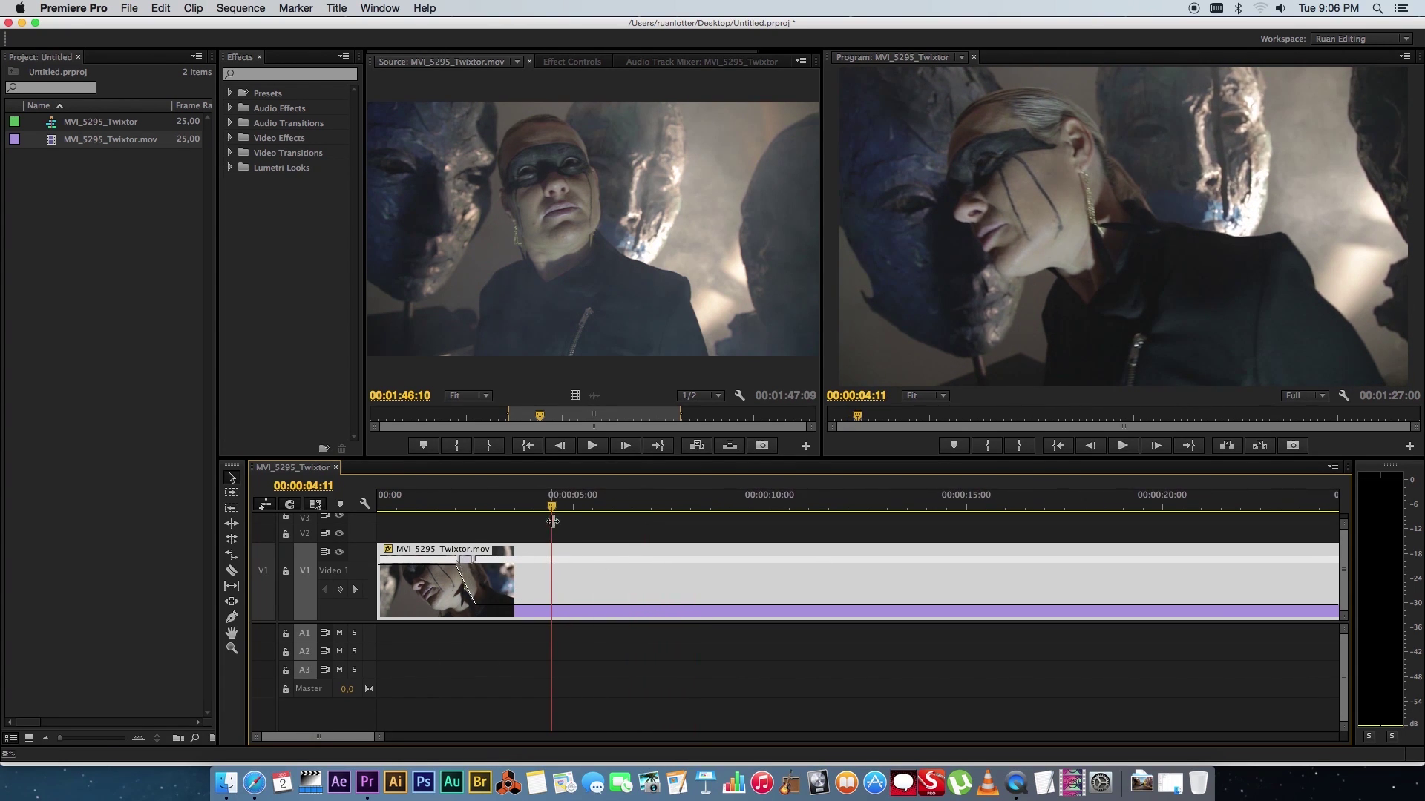
mouse_move(551, 507)
mouse_down()
mouse_move(543, 498)
mouse_move(684, 486)
mouse_move(670, 500)
mouse_up()
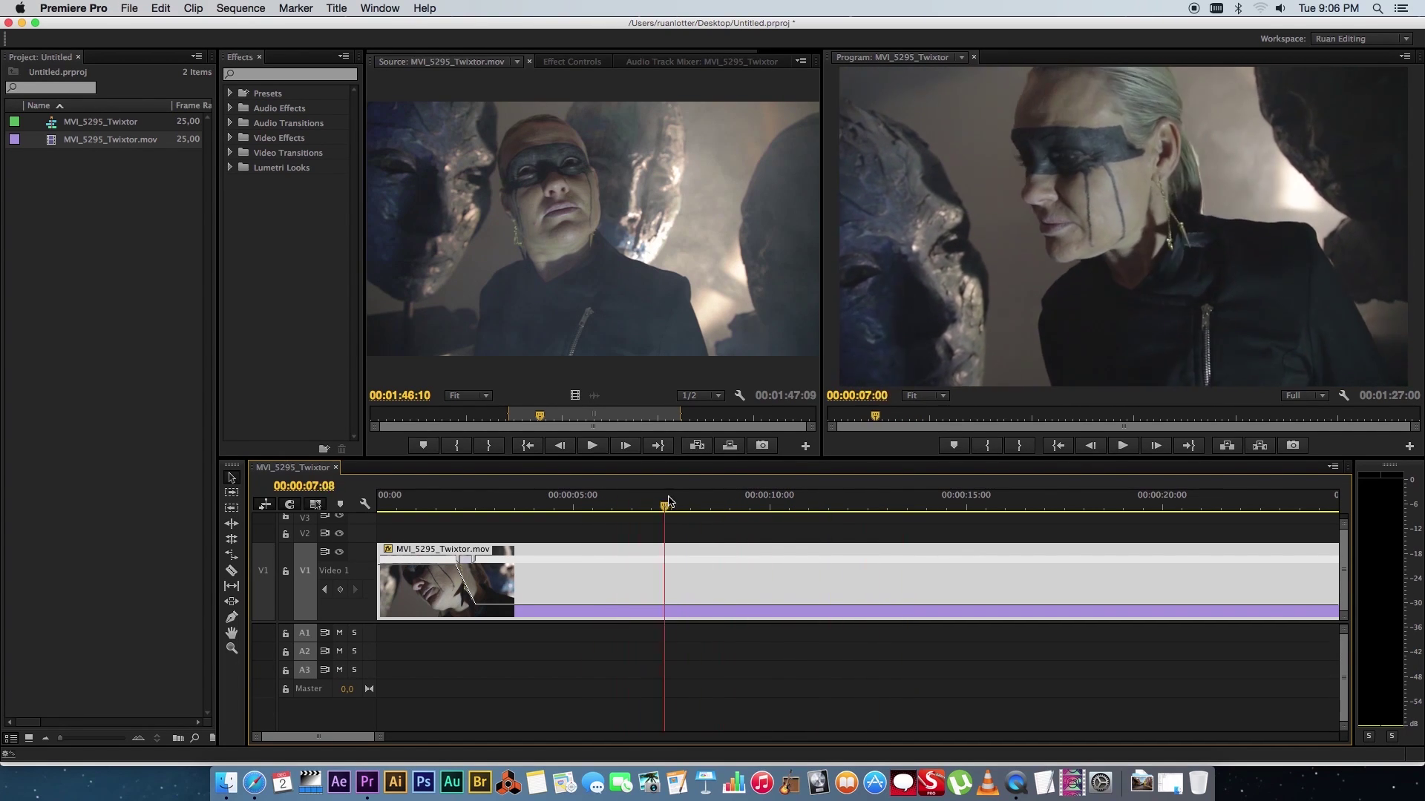
Step: Add a speed keyframe where the next ramp begins and raise the speed after it to 1000%
drag(669, 500, 641, 503)
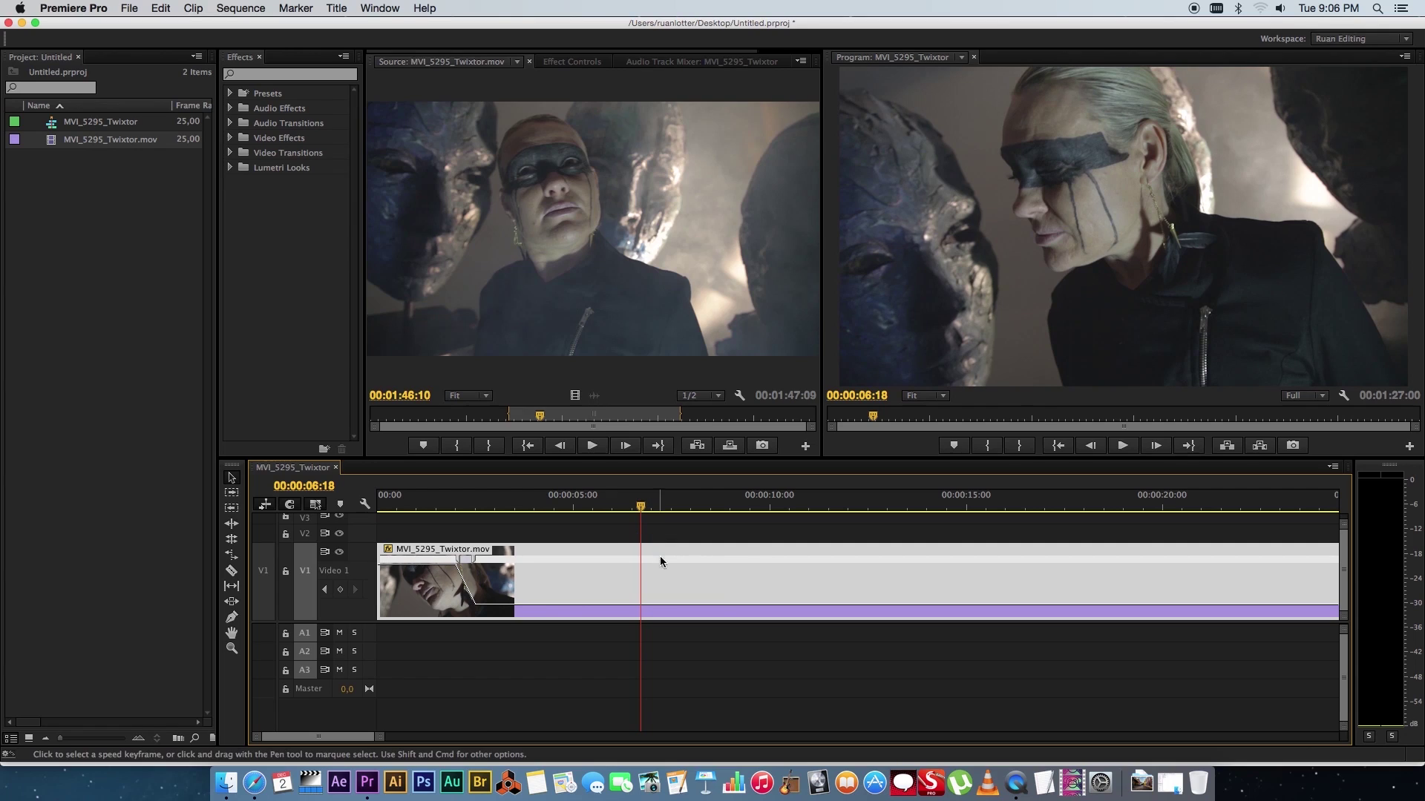
click(647, 613)
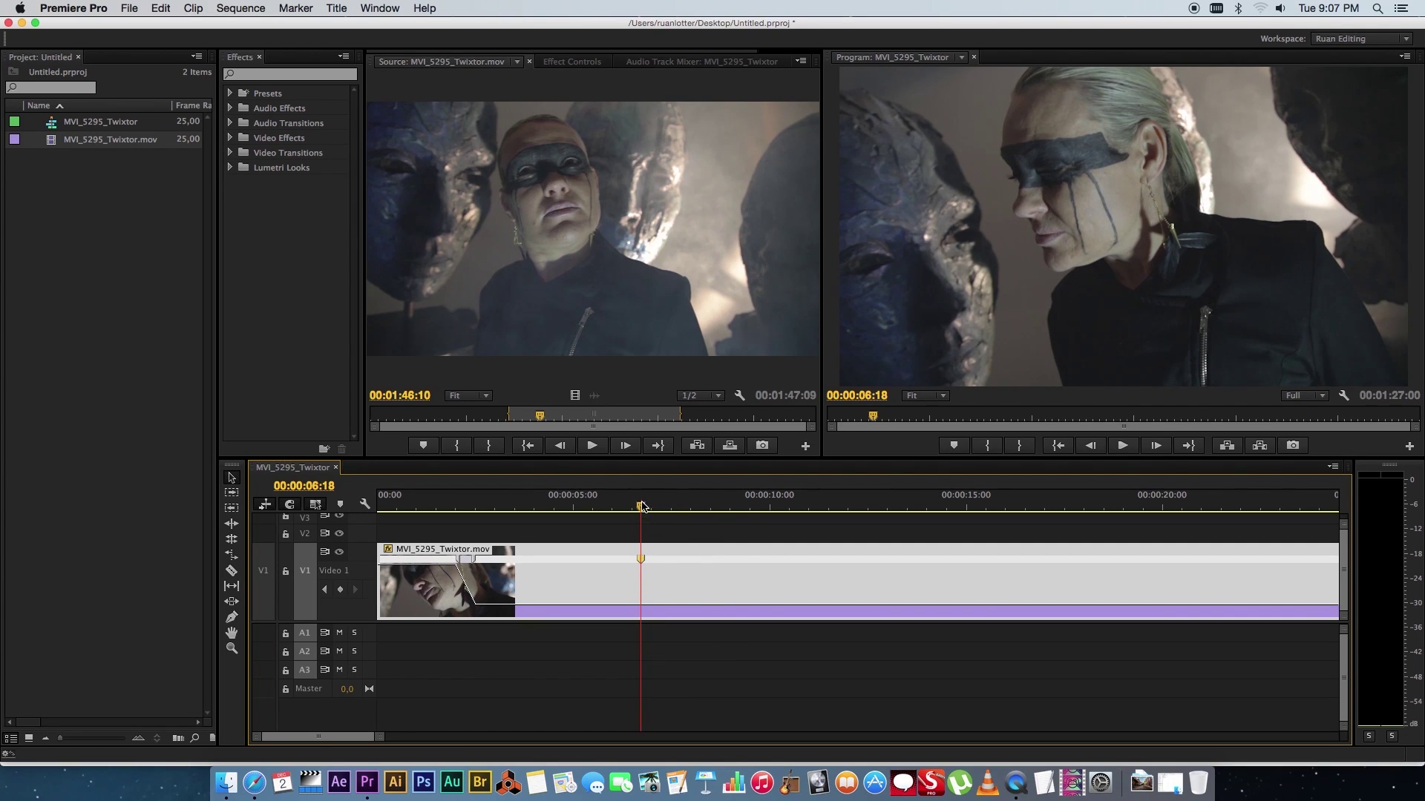
key(space)
mouse_move(689, 611)
mouse_down()
mouse_move(711, 320)
mouse_move(676, 180)
mouse_up()
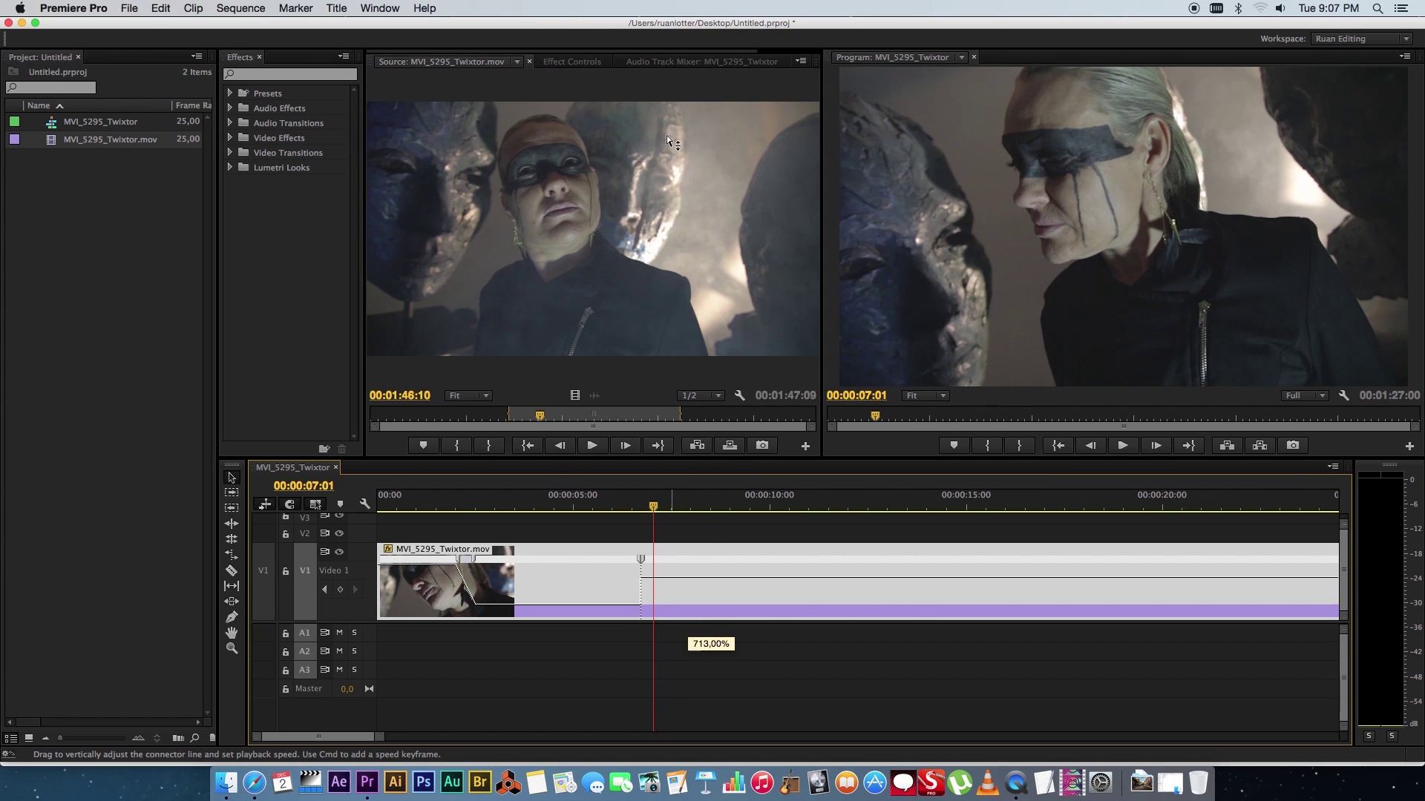
drag(688, 585, 679, 434)
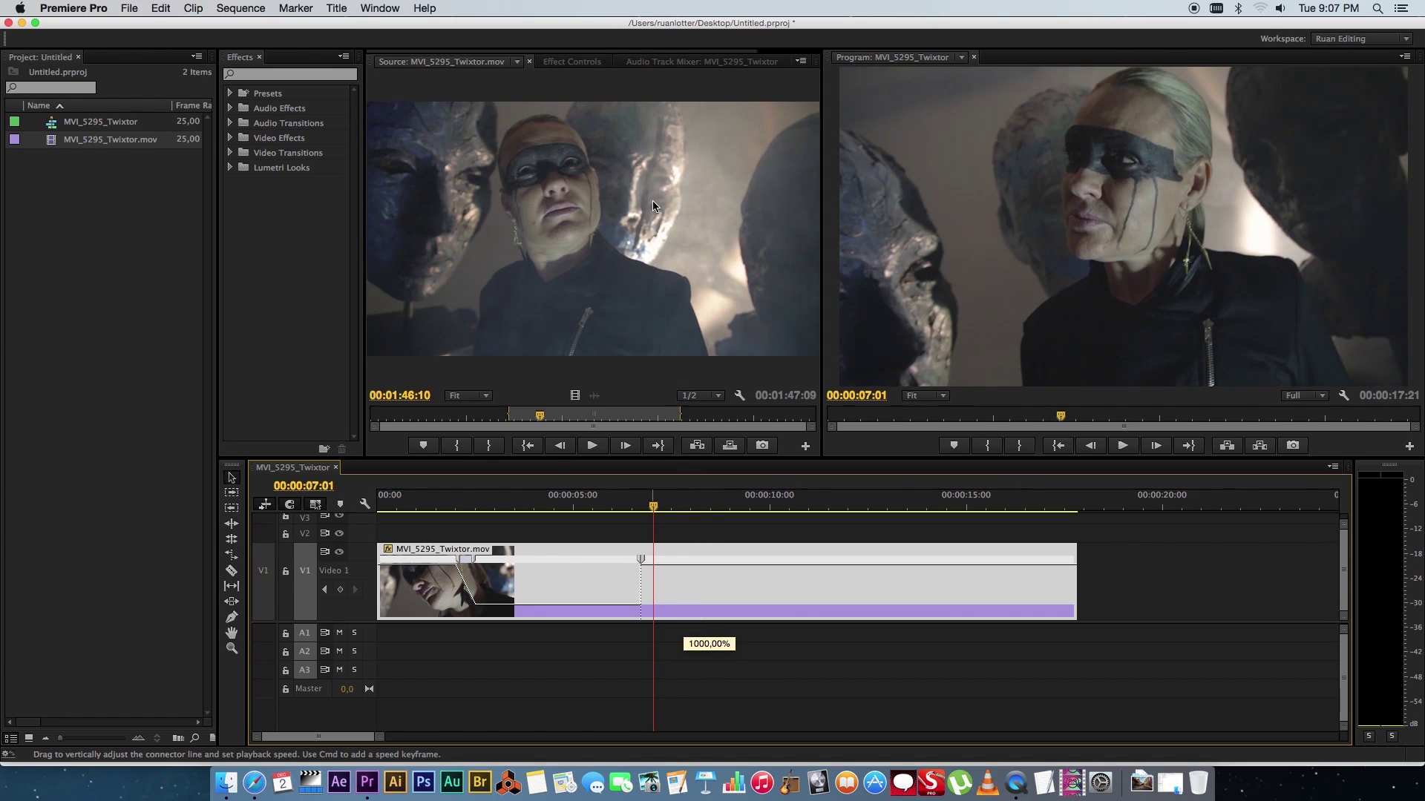
drag(654, 207, 655, 189)
click(613, 495)
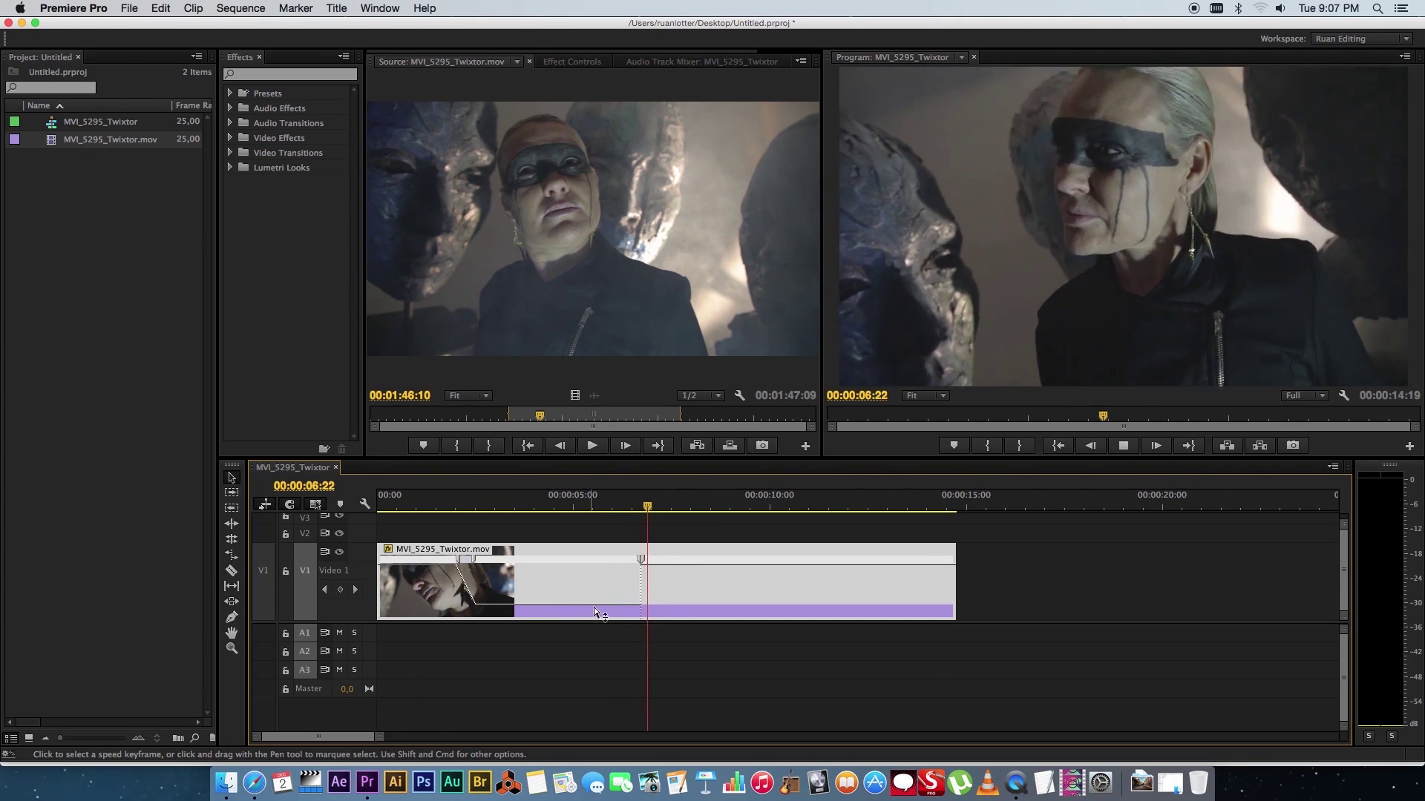
key(space)
Step: Split the keyframe into a gradual speed-up transition and play it back to review
key(equal)
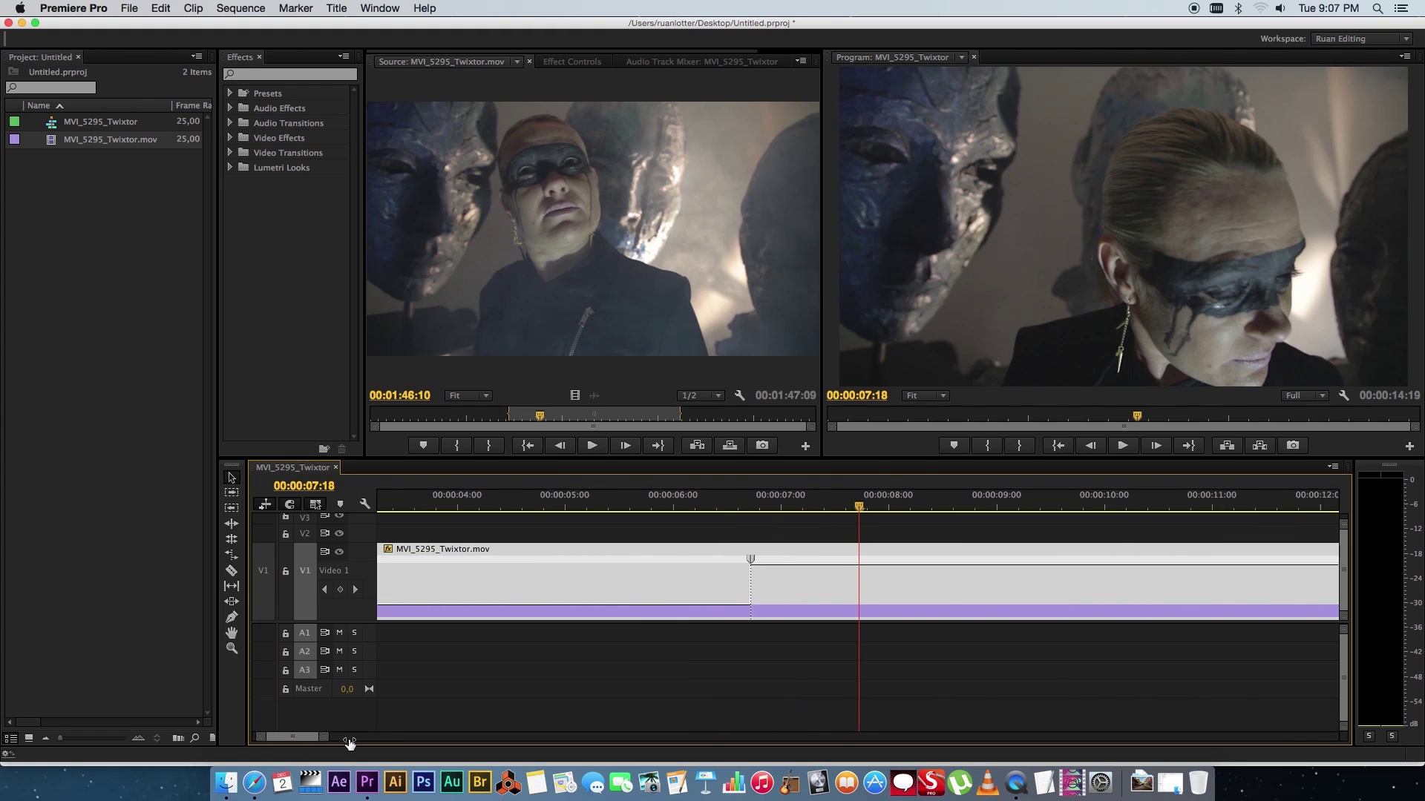
key(equal)
drag(751, 514, 749, 515)
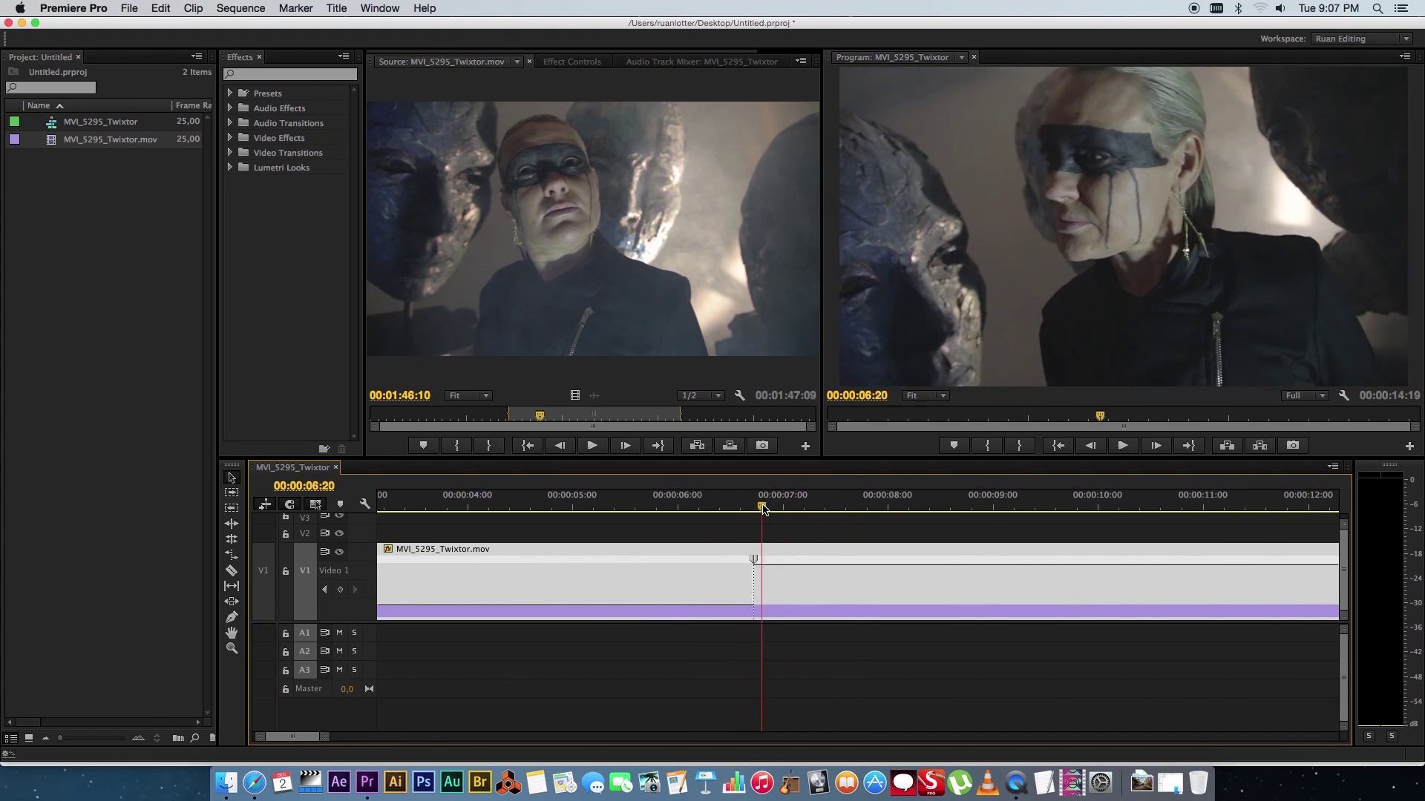
drag(754, 564, 680, 568)
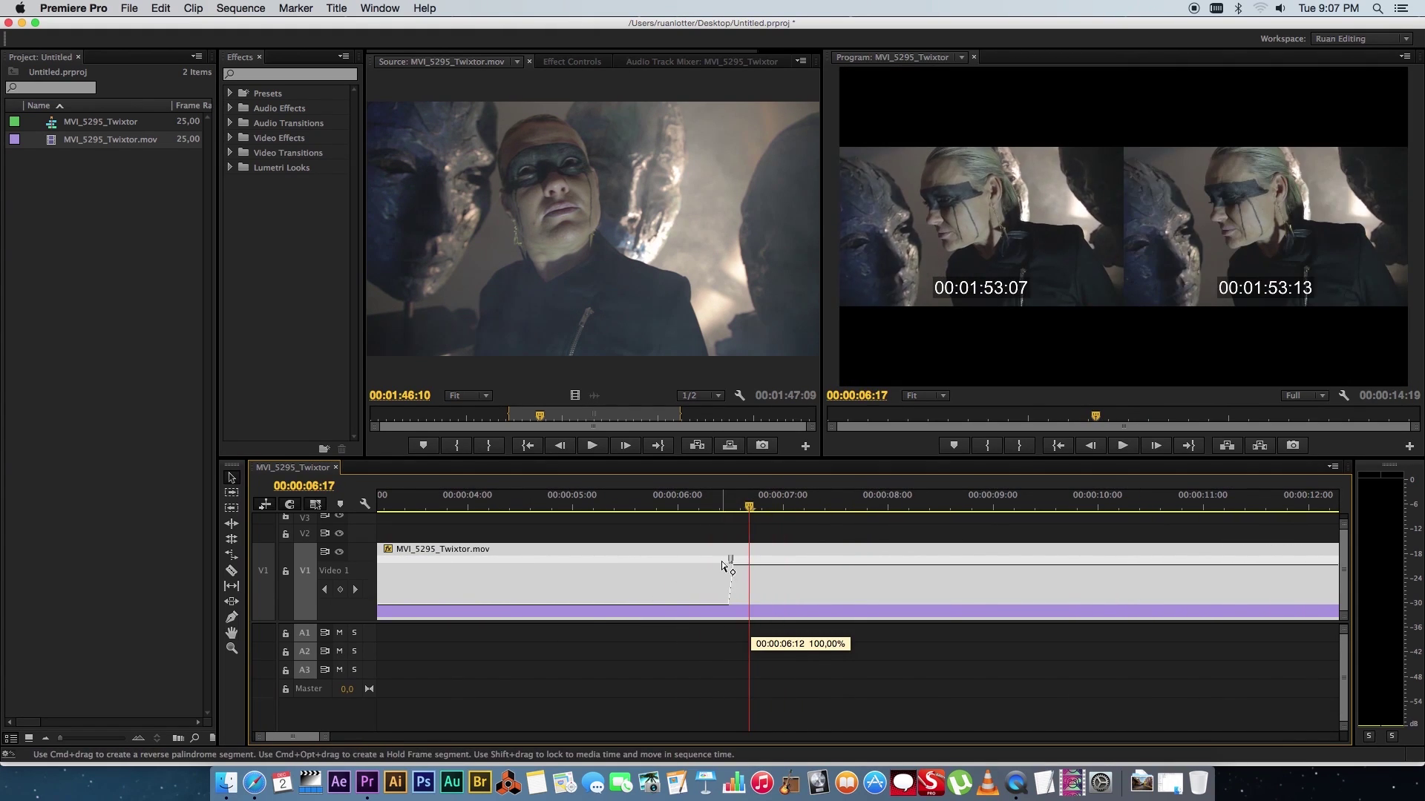
drag(531, 564, 523, 565)
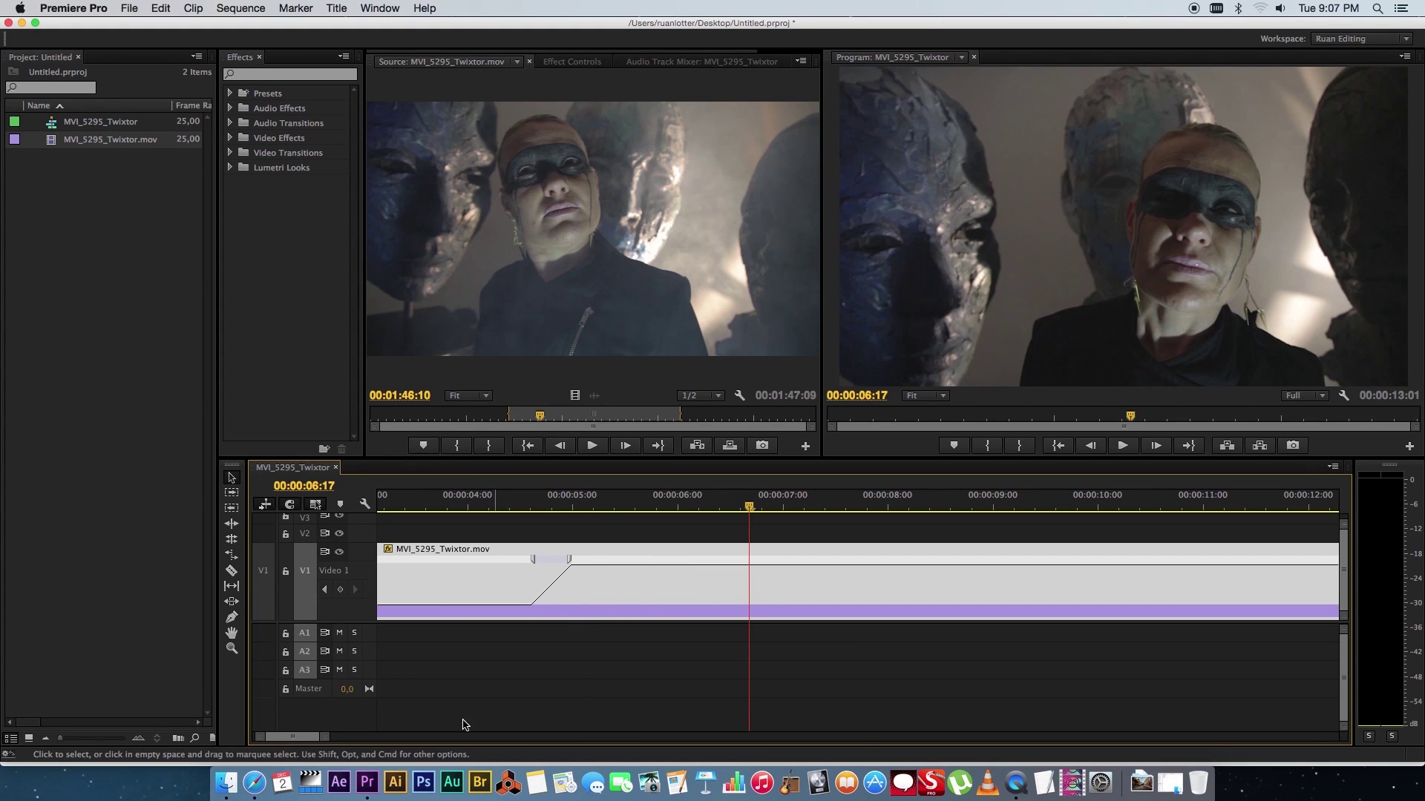
drag(324, 739, 361, 739)
key(space)
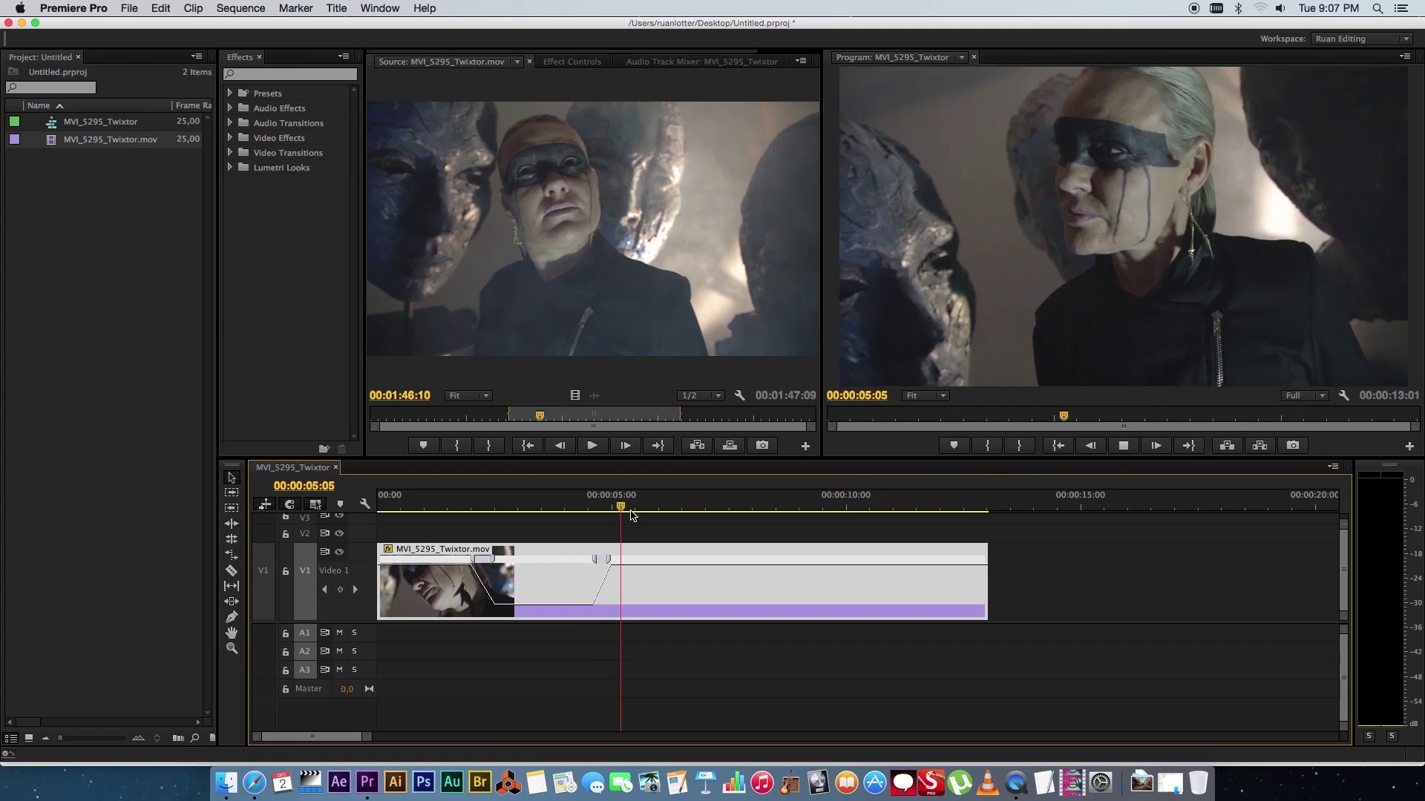
drag(609, 509, 535, 509)
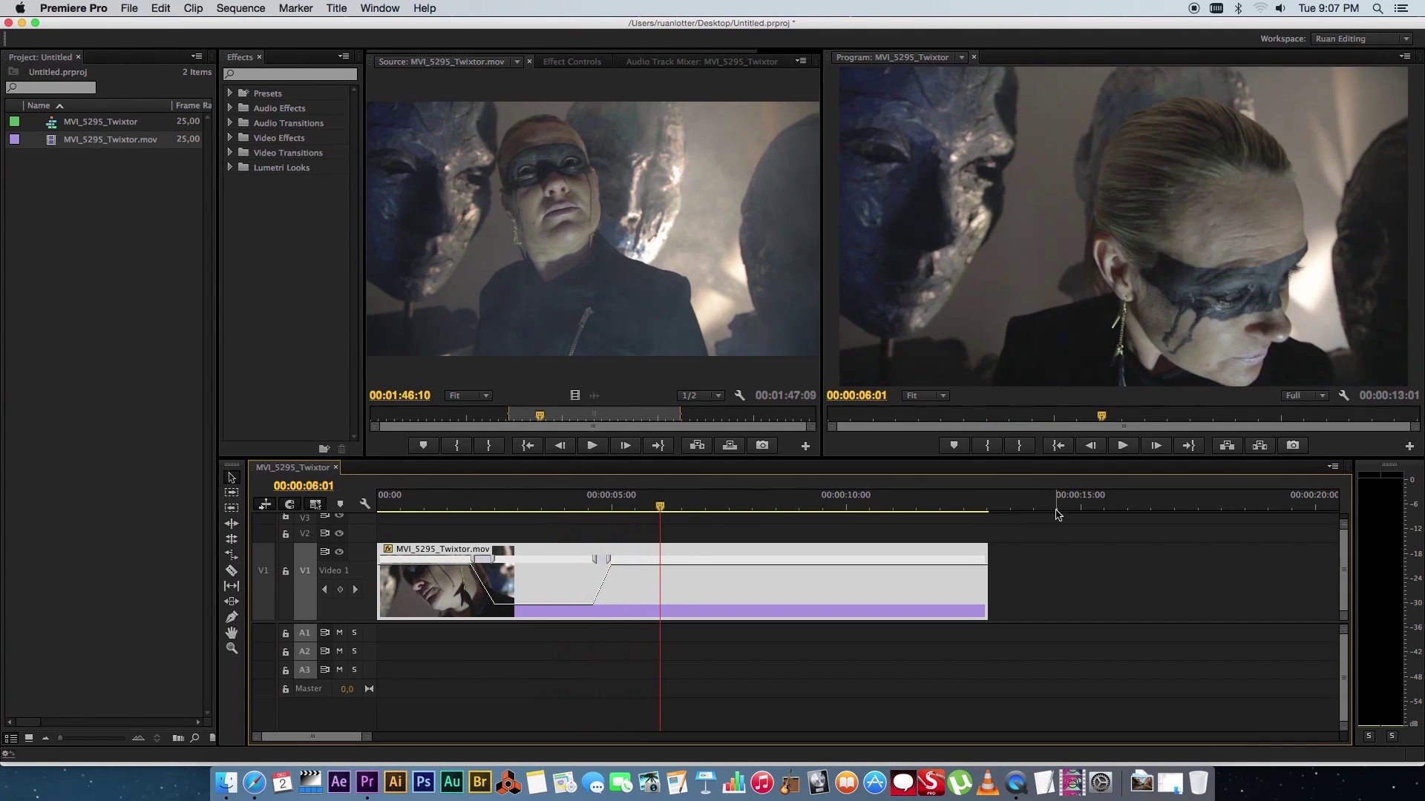
Step: Add another speed keyframe and bring the speed after it back down to 100%
drag(691, 511, 654, 509)
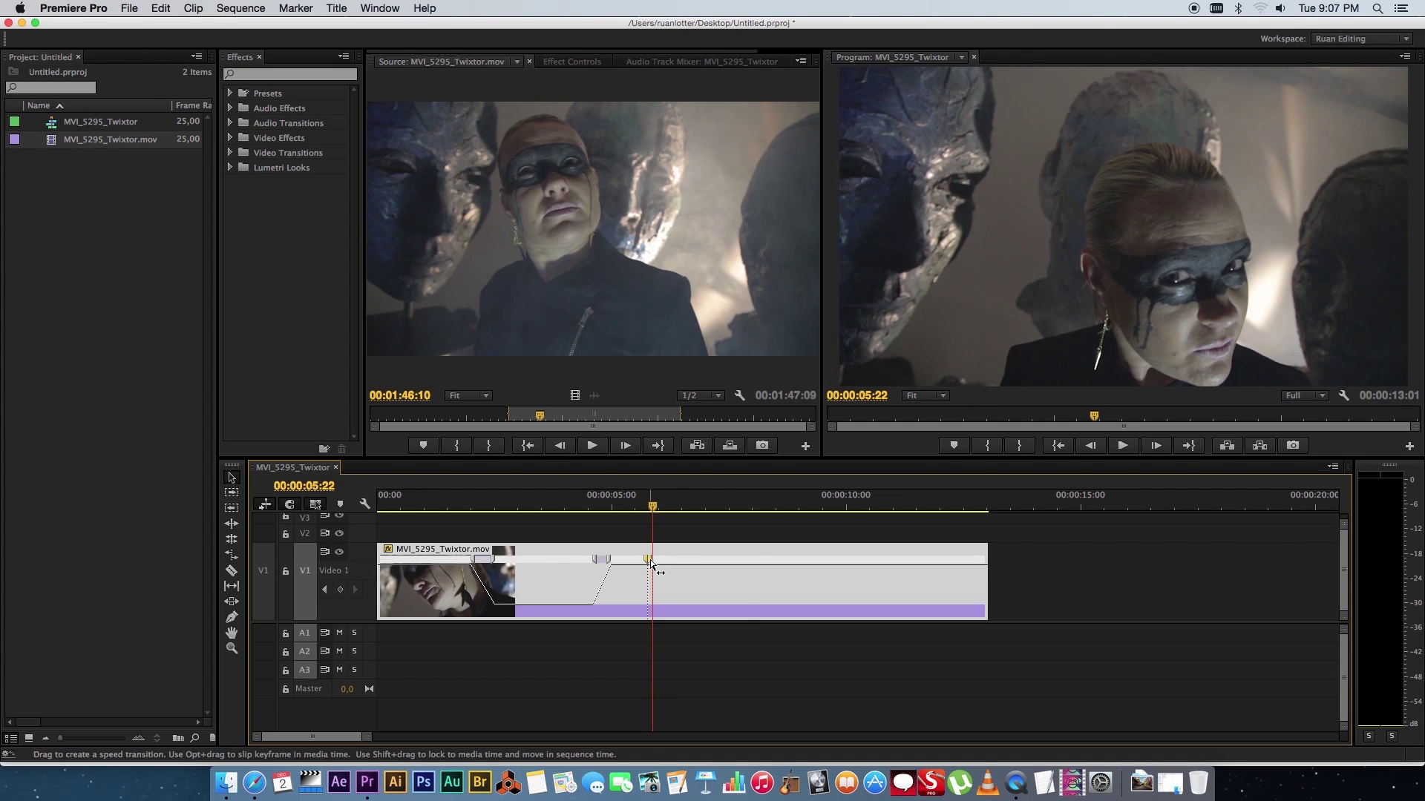
ctrl+click(652, 561)
drag(673, 568, 678, 560)
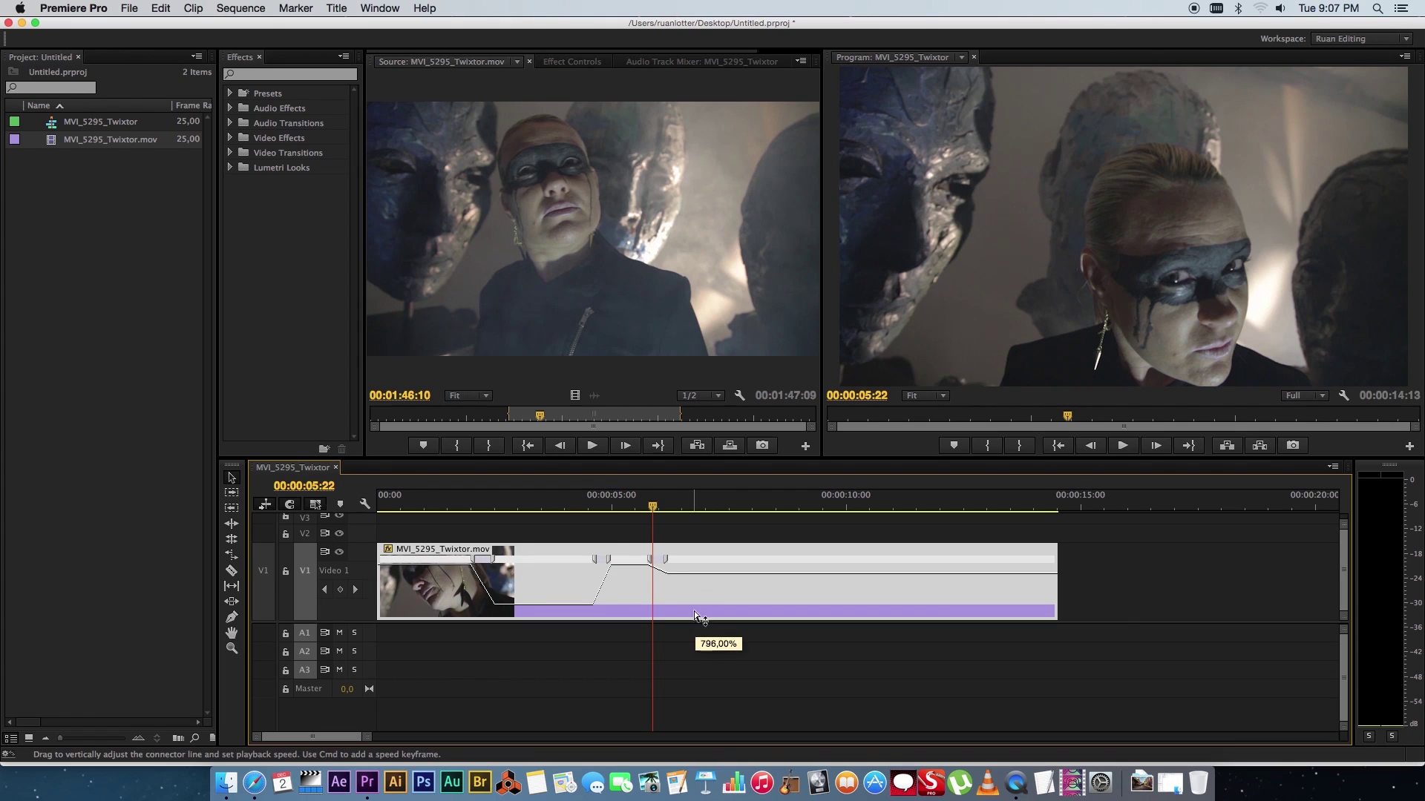
drag(688, 669, 704, 590)
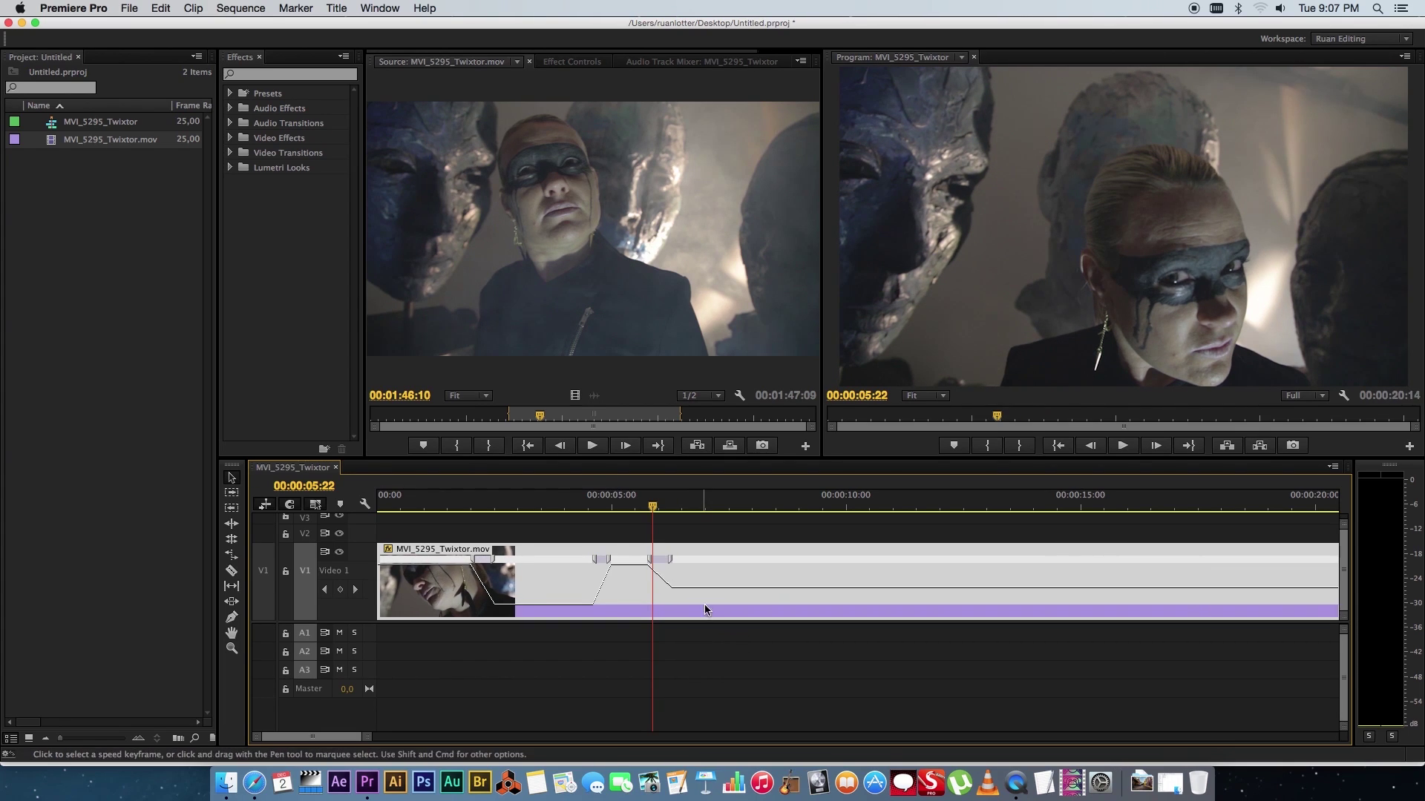
drag(704, 600, 697, 705)
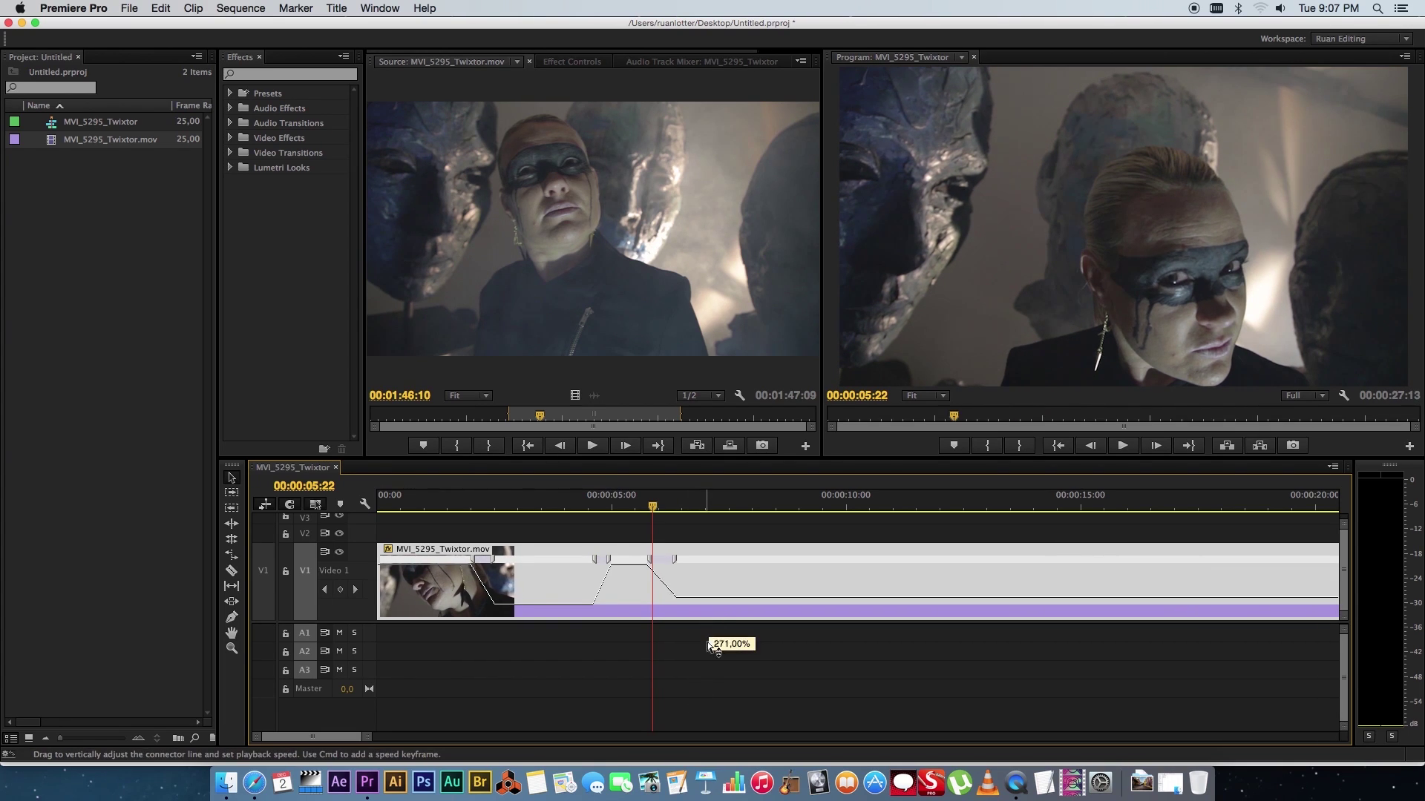
drag(714, 605, 706, 665)
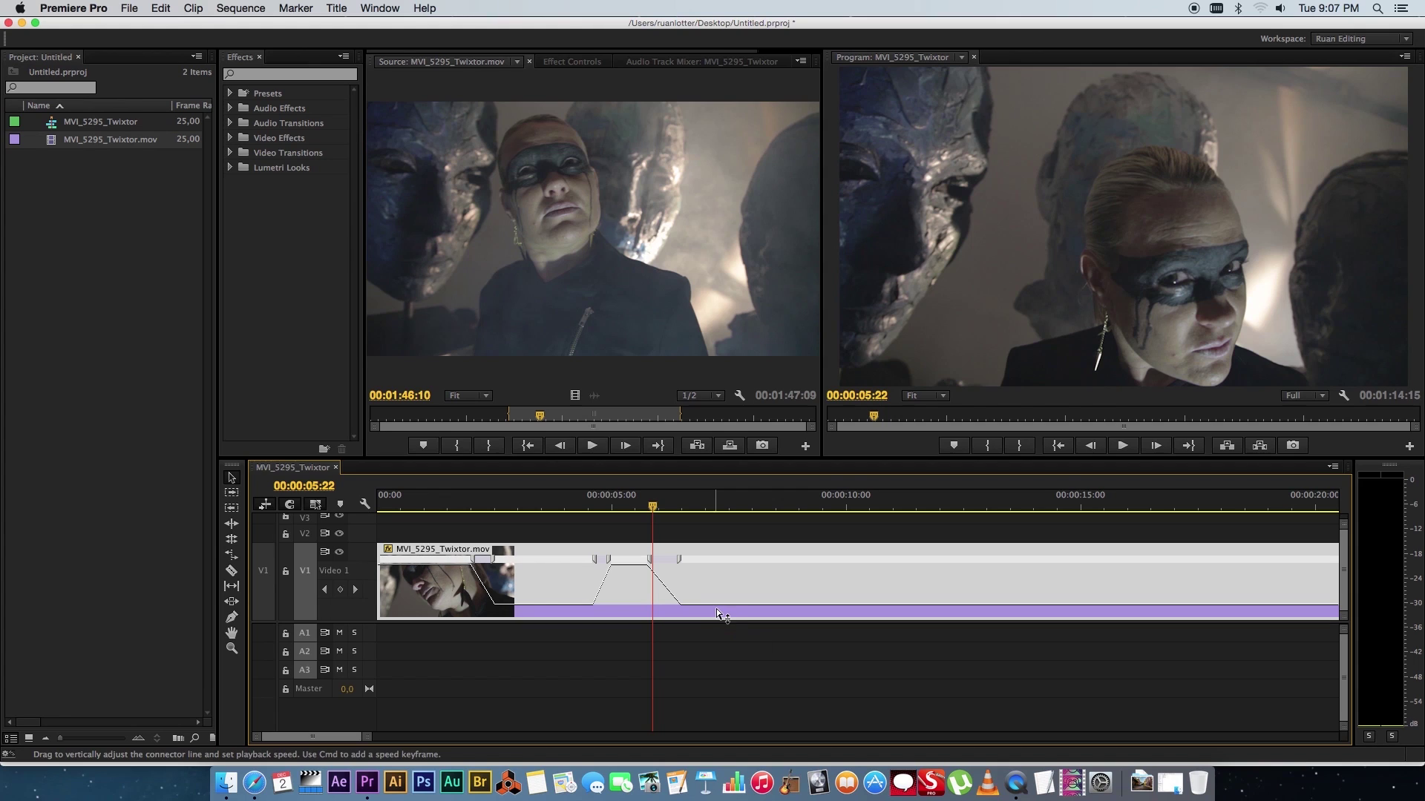
Step: Adjust where the slow-down transition sits and scrub through it to review
click(635, 507)
drag(676, 561, 655, 565)
click(629, 505)
mouse_move(629, 504)
mouse_down()
mouse_move(675, 510)
mouse_move(626, 505)
mouse_move(661, 497)
mouse_move(640, 504)
mouse_up()
drag(370, 742, 329, 743)
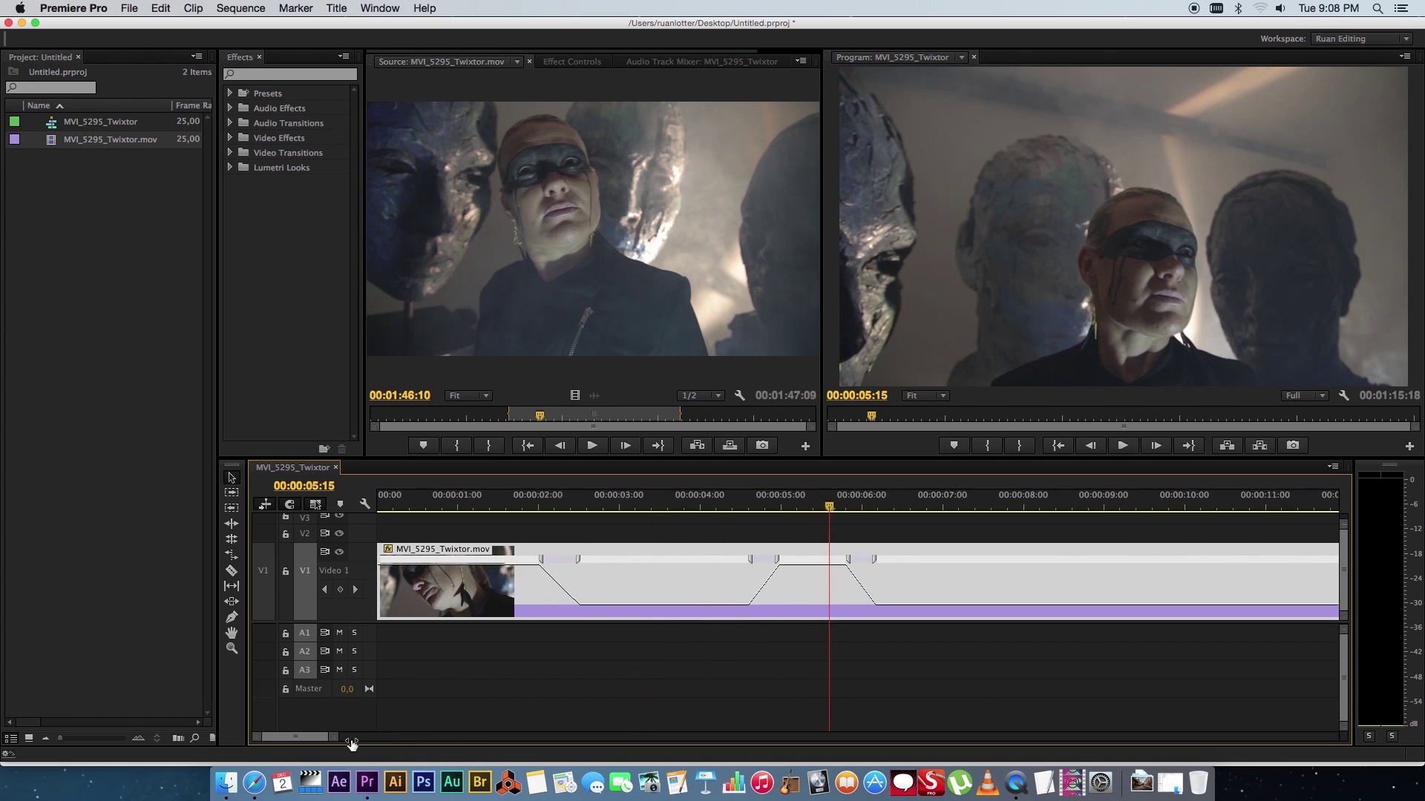
Step: Slide the final slow-down ramp earlier in the footage and replay it to check
mouse_move(656, 509)
mouse_down()
mouse_move(680, 508)
mouse_move(630, 509)
mouse_up()
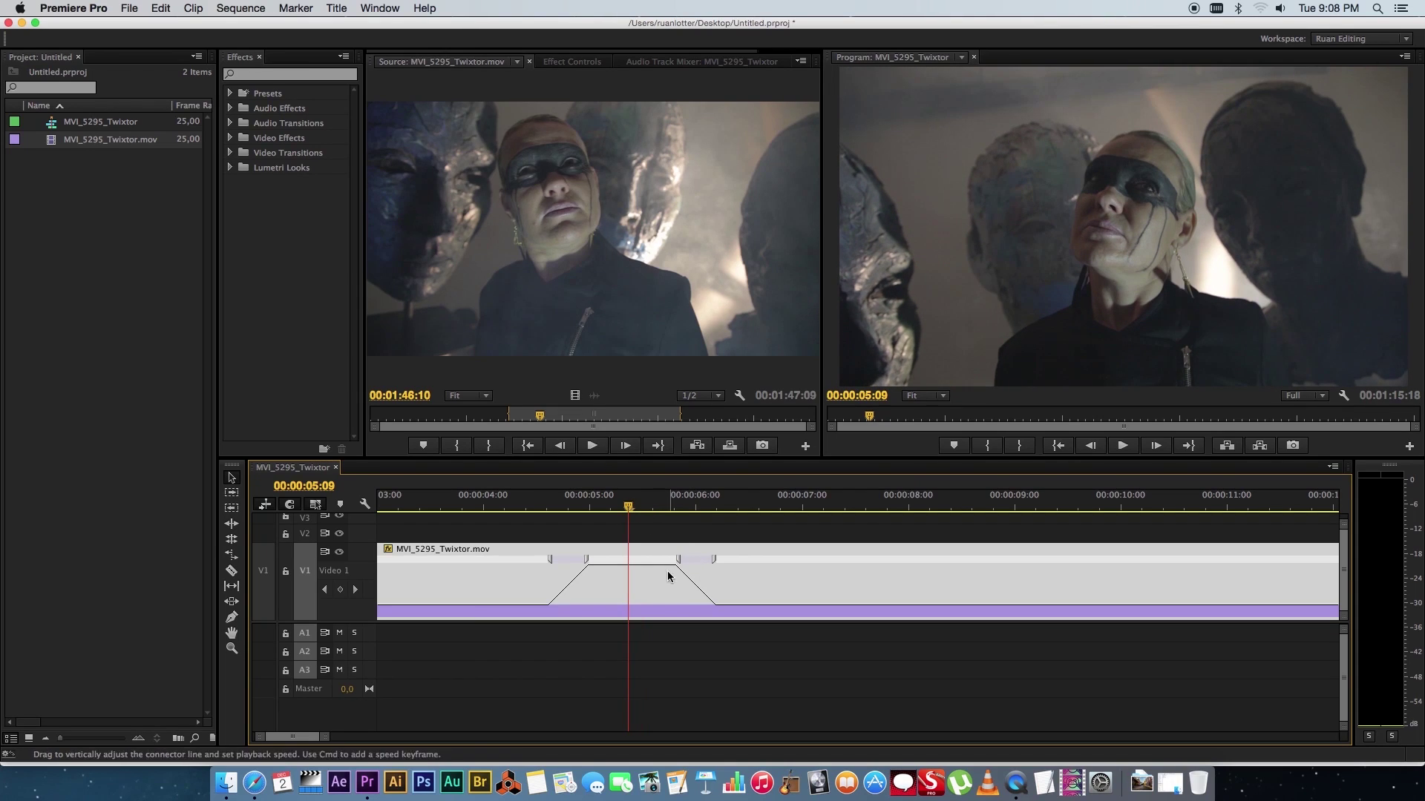
drag(695, 560, 669, 560)
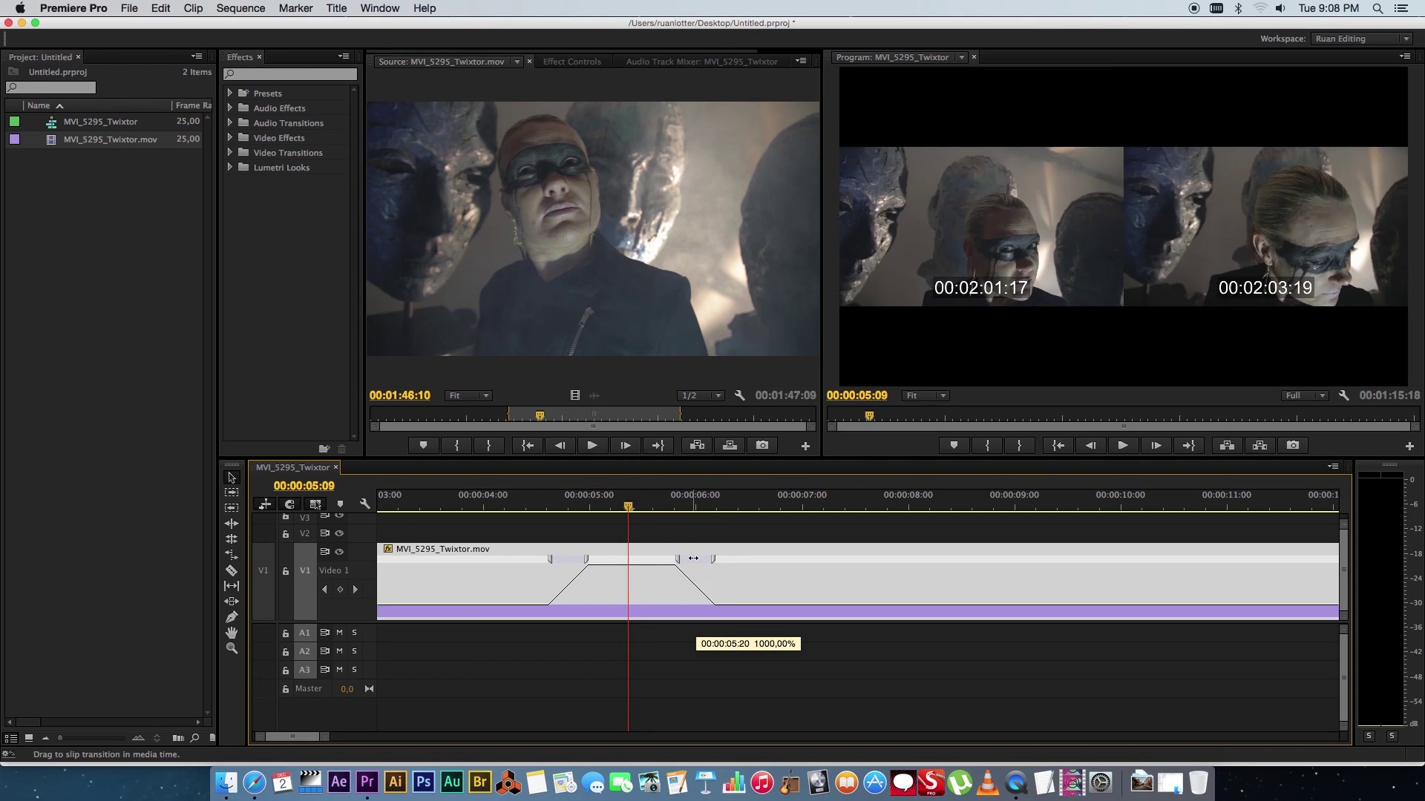
key(space)
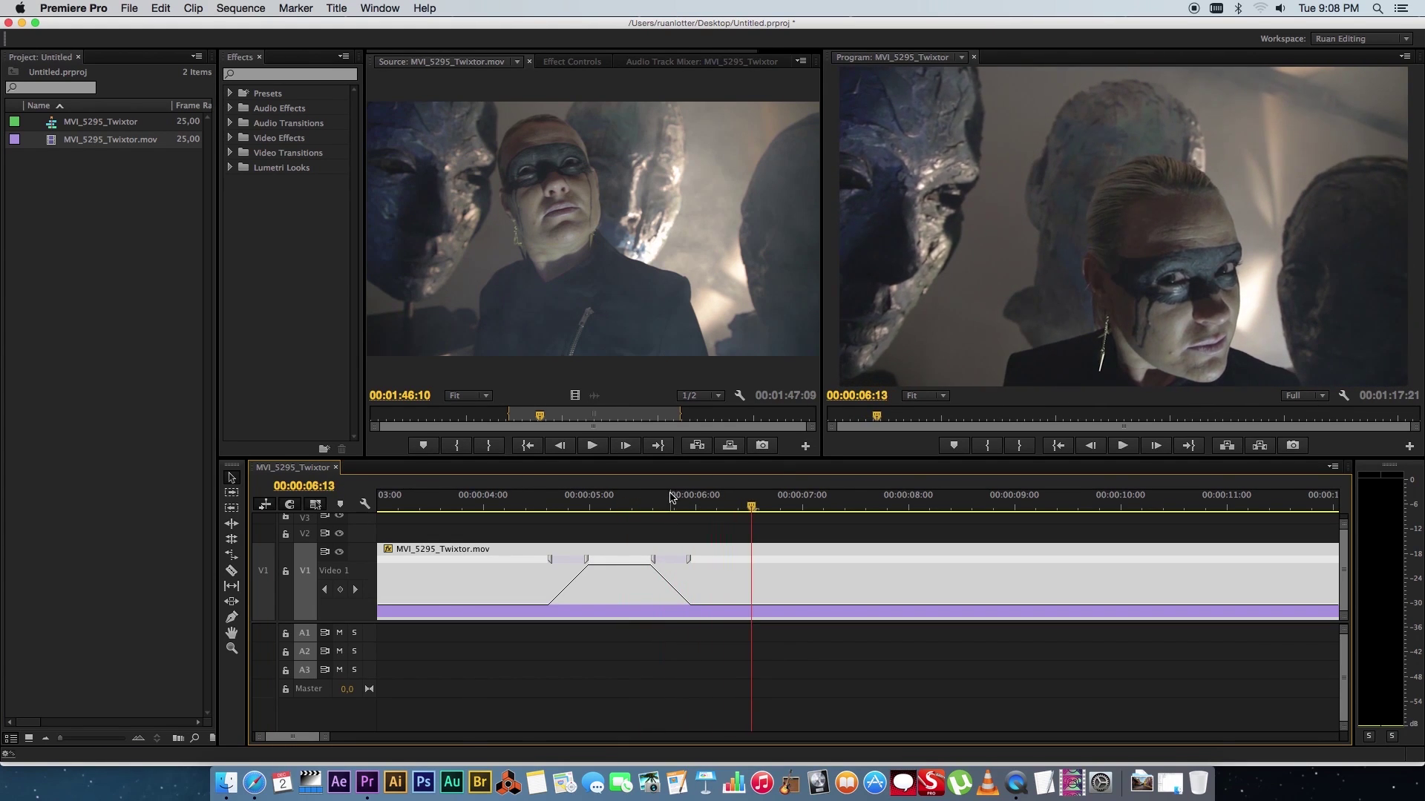
click(668, 508)
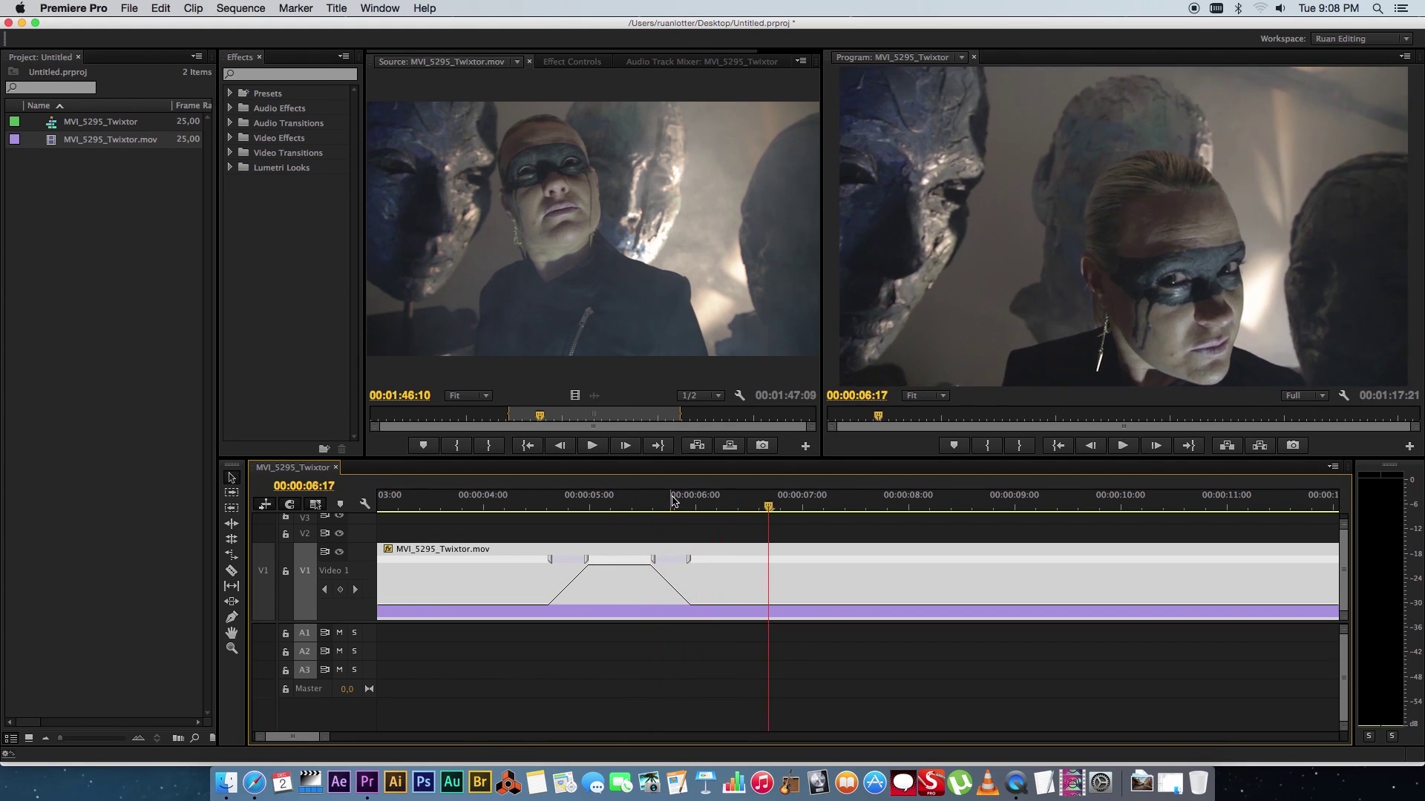
click(664, 509)
key(space)
key(backslash)
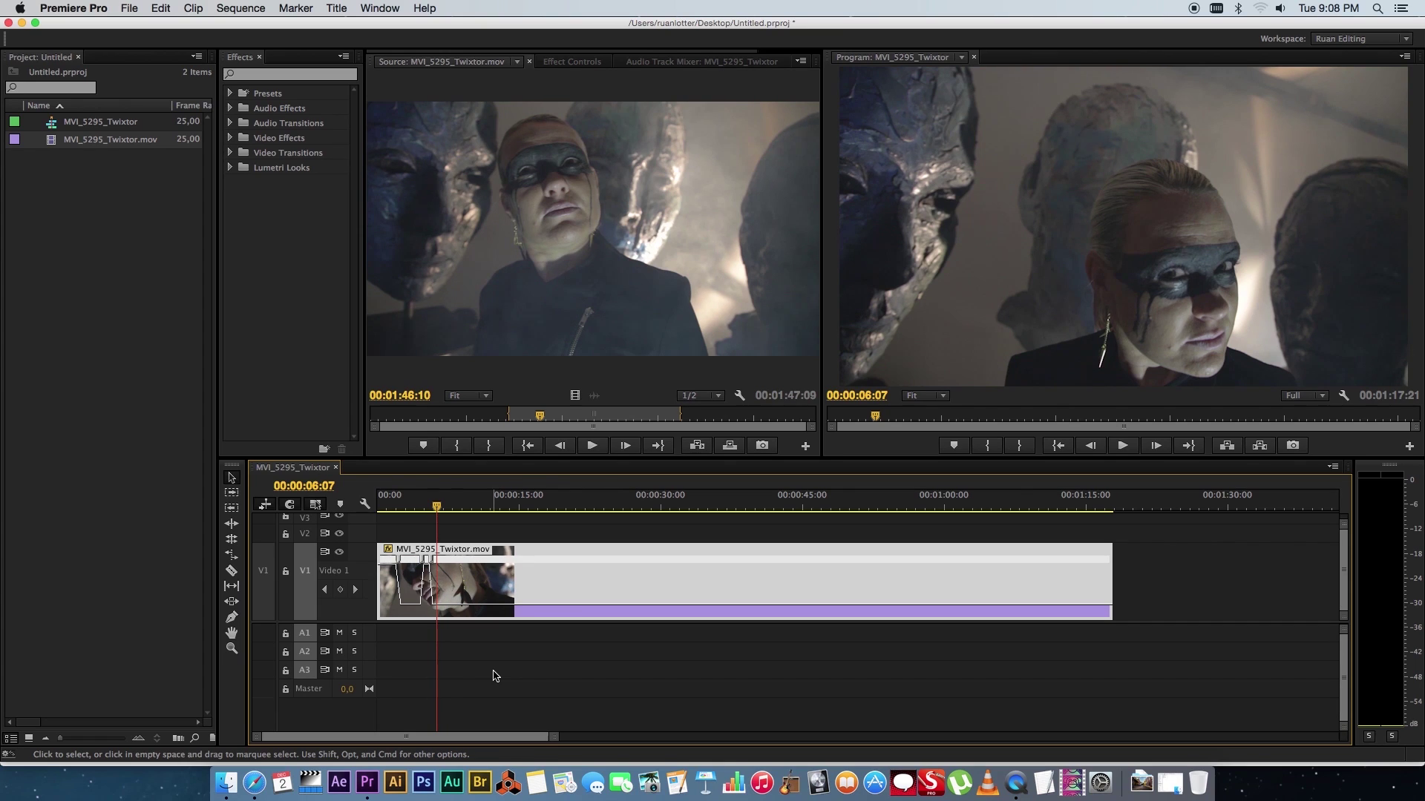
mouse_move(416, 494)
mouse_down()
mouse_move(378, 501)
mouse_move(420, 495)
mouse_up()
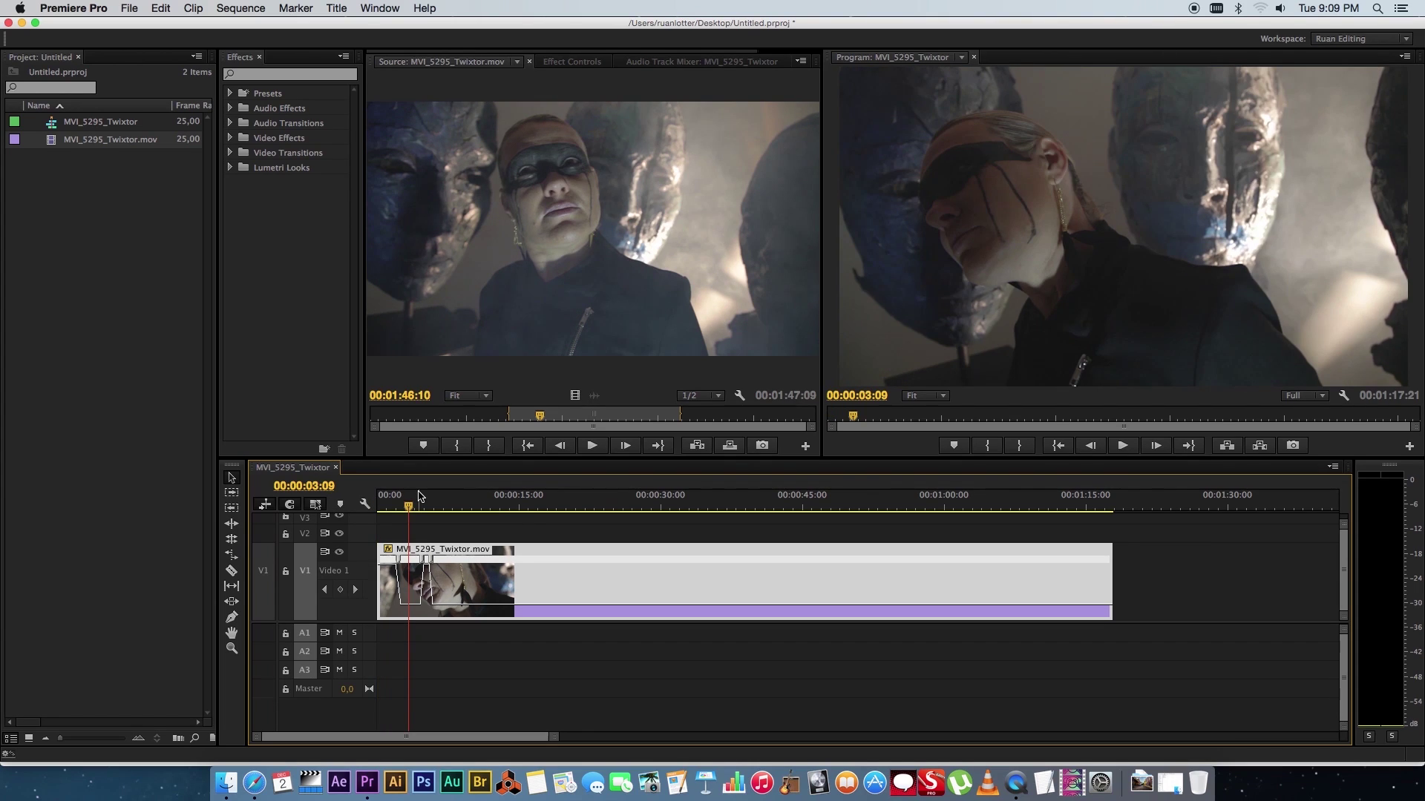